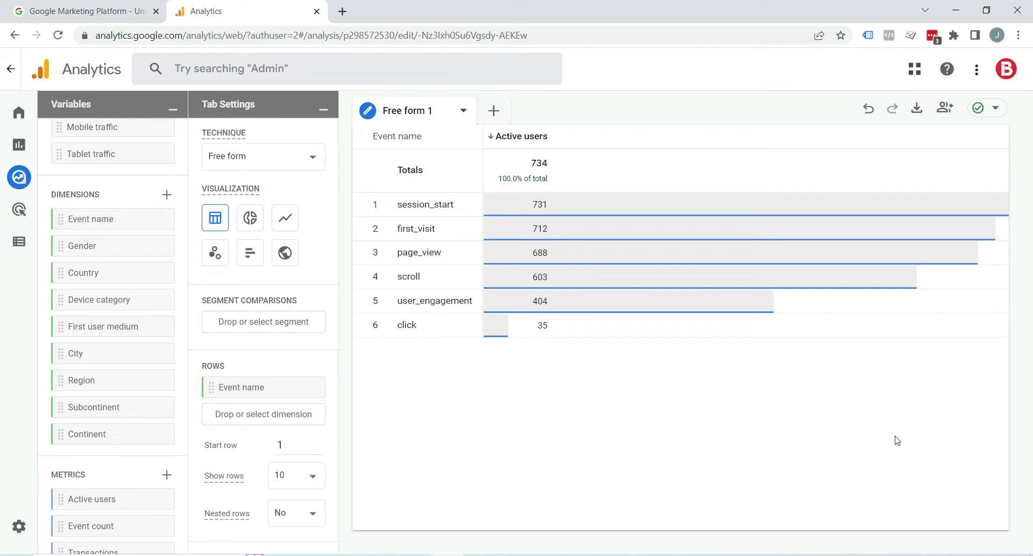
Go to the Explorations page, browse the available templates, and start a new Free form exploration.
{"action": "left_click", "coordinate": [19, 113]}
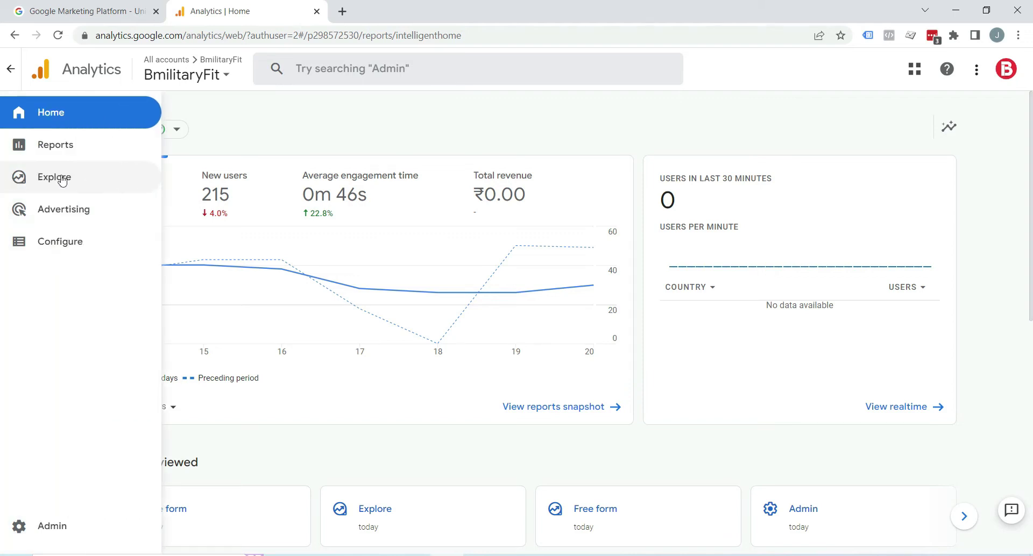
{"action": "left_click", "coordinate": [81, 176]}
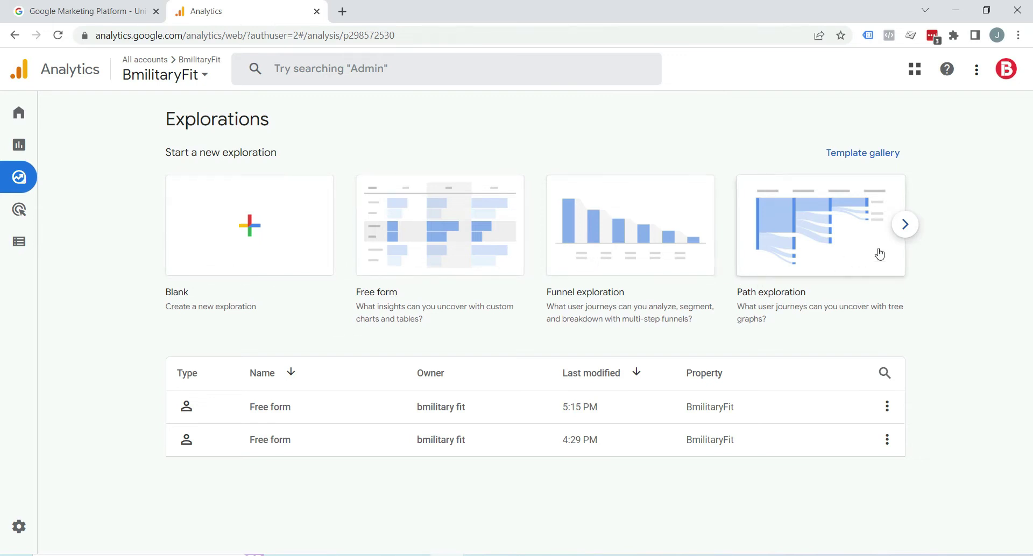
{"action": "left_click", "coordinate": [905, 225]}
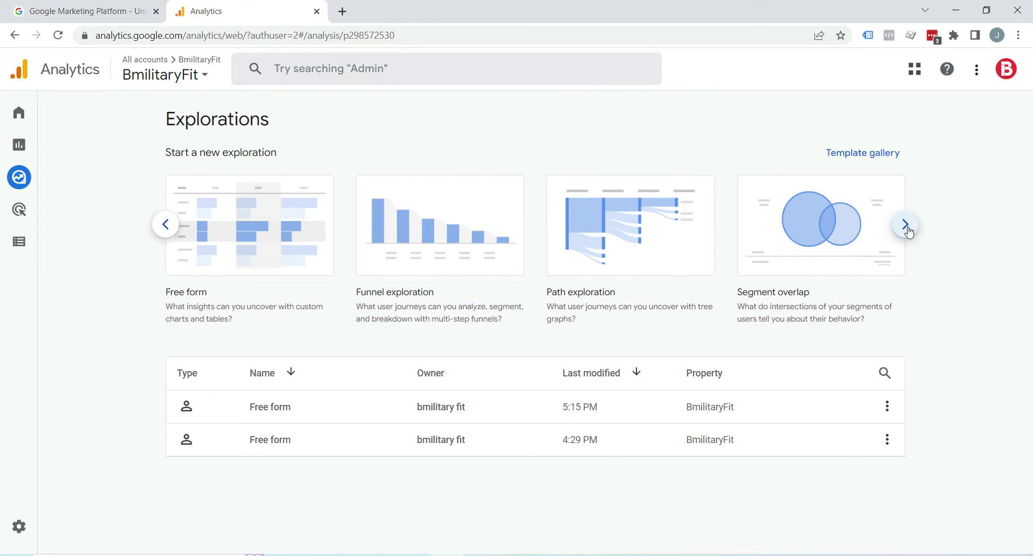
{"action": "left_click", "coordinate": [907, 225]}
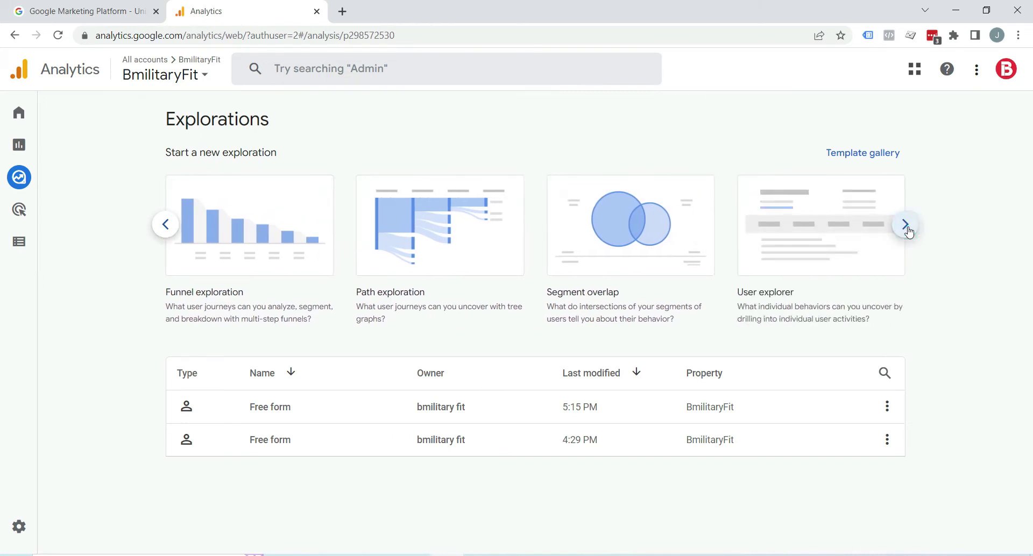
{"action": "left_click", "coordinate": [906, 225]}
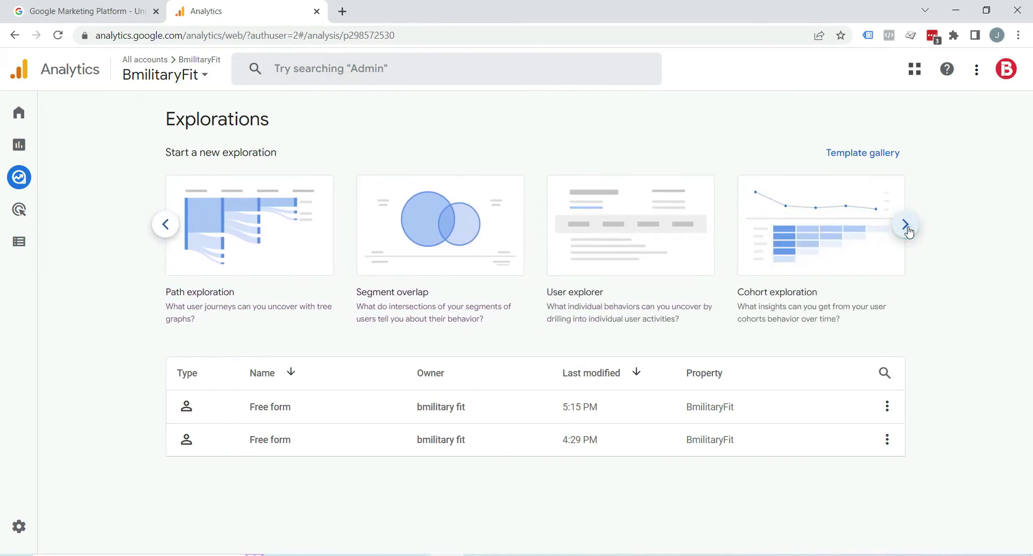
{"action": "left_click", "coordinate": [907, 228]}
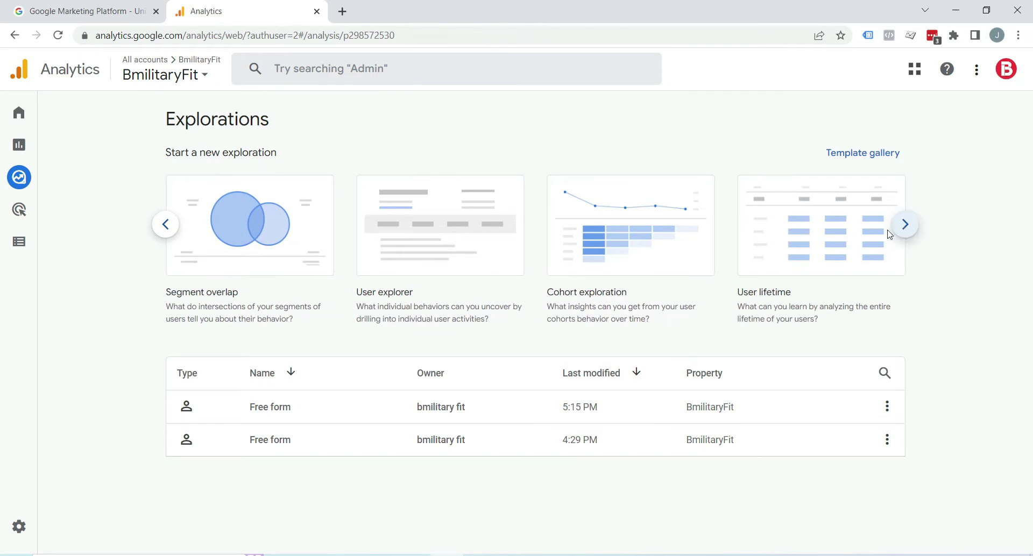
{"action": "left_click", "coordinate": [906, 225]}
{"action": "left_click", "coordinate": [432, 240]}
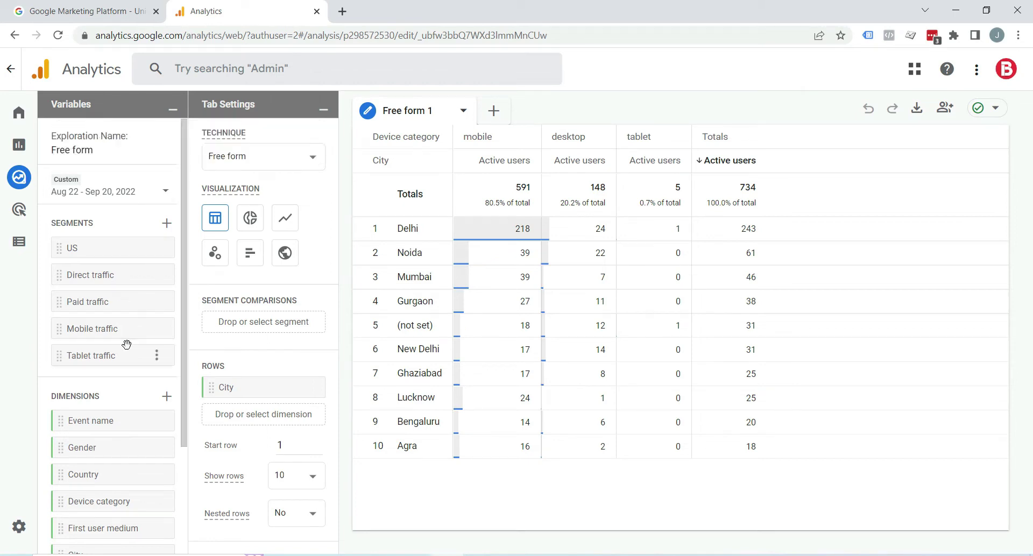
Remove City from the rows, Device category from the columns and Active users from the values of the free-form table.
{"action": "scroll", "coordinate": [144, 195], "scroll_direction": "down", "scroll_amount": 1}
{"action": "scroll", "coordinate": [307, 314], "scroll_direction": "down", "scroll_amount": 1}
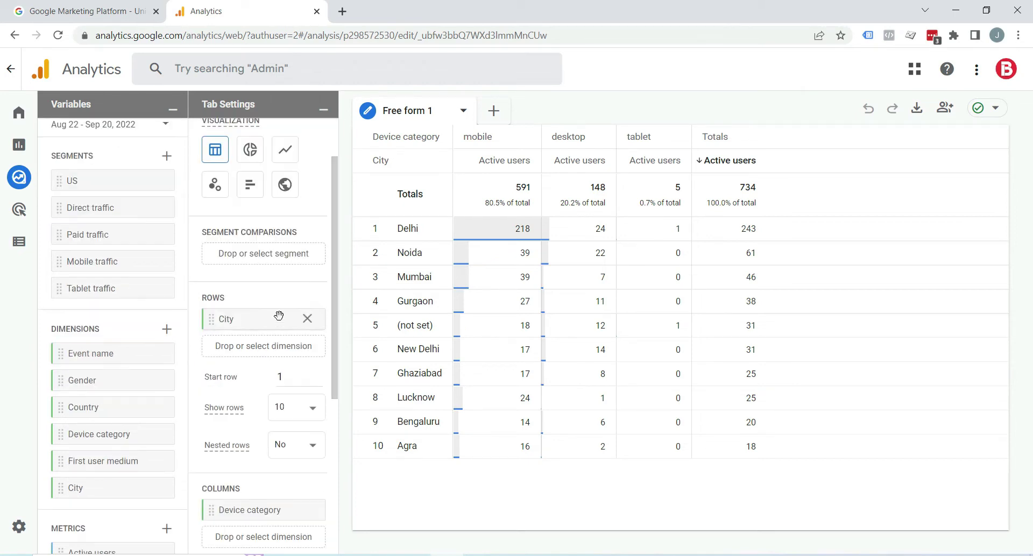
{"action": "scroll", "coordinate": [275, 401], "scroll_direction": "down", "scroll_amount": 4}
{"action": "scroll", "coordinate": [274, 401], "scroll_direction": "up", "scroll_amount": 5}
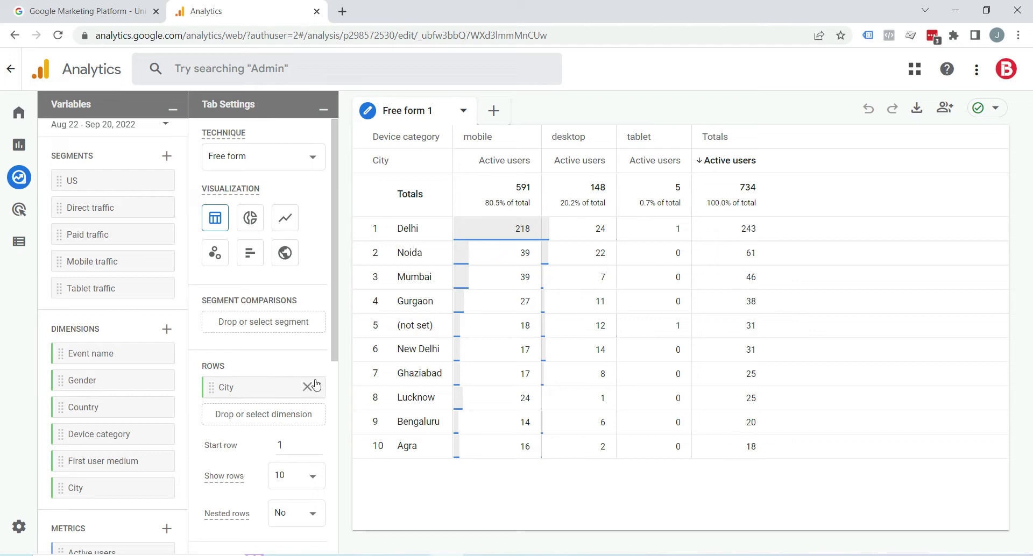
{"action": "left_click", "coordinate": [307, 387]}
{"action": "scroll", "coordinate": [301, 340], "scroll_direction": "down", "scroll_amount": 6}
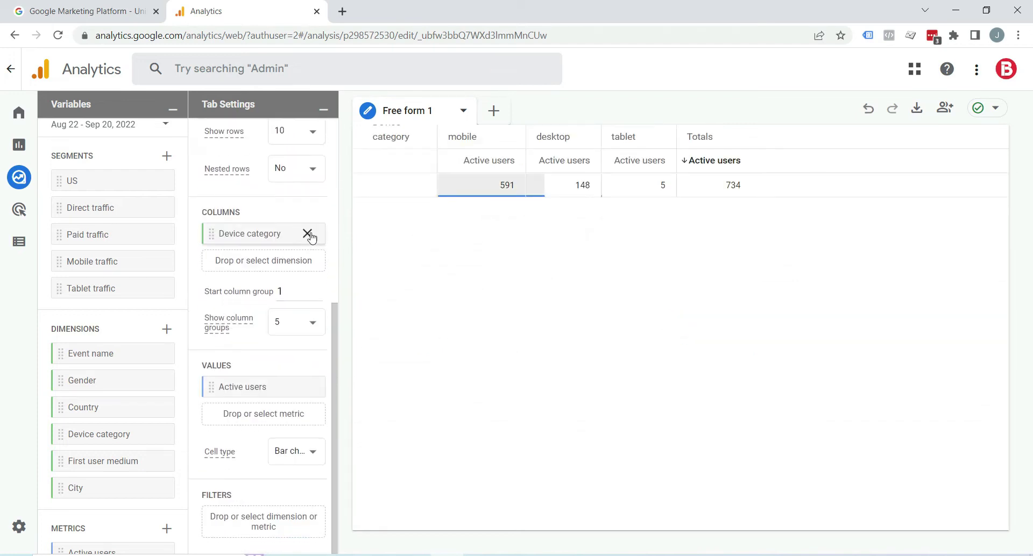
{"action": "left_click", "coordinate": [308, 235]}
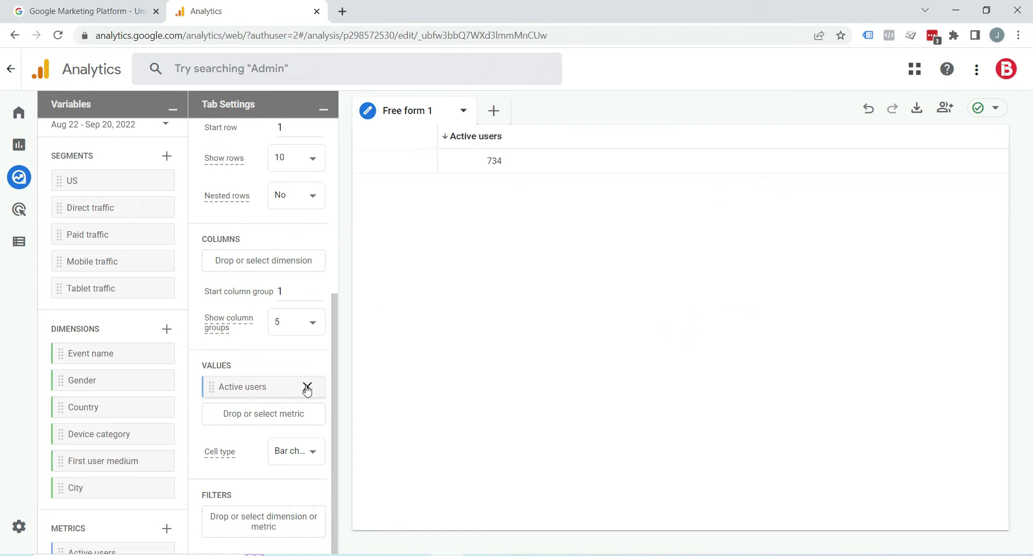
{"action": "left_click", "coordinate": [308, 387]}
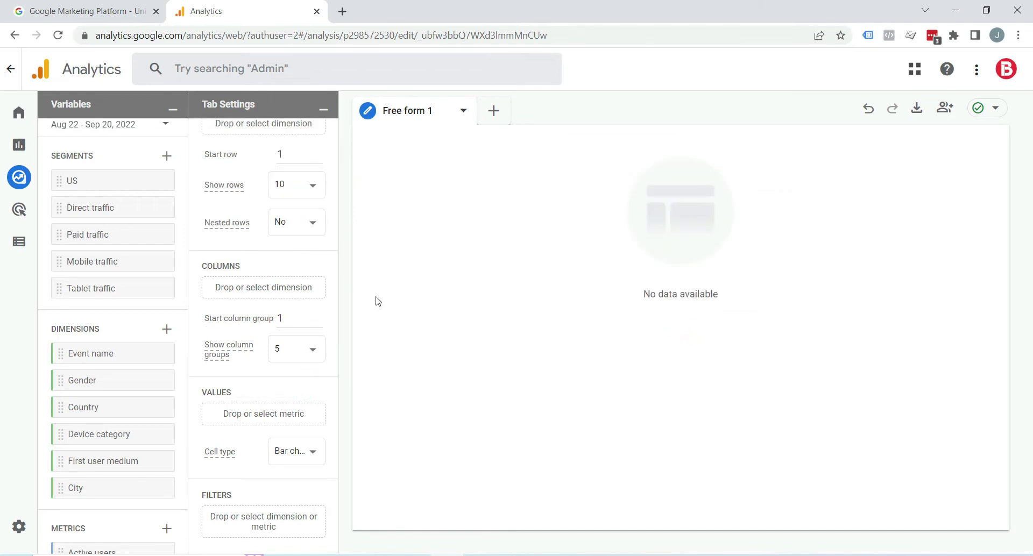
Apply the custom date range Aug 22 – Sep 20, 2022 to the exploration.
{"action": "scroll", "coordinate": [258, 274], "scroll_direction": "up", "scroll_amount": 5}
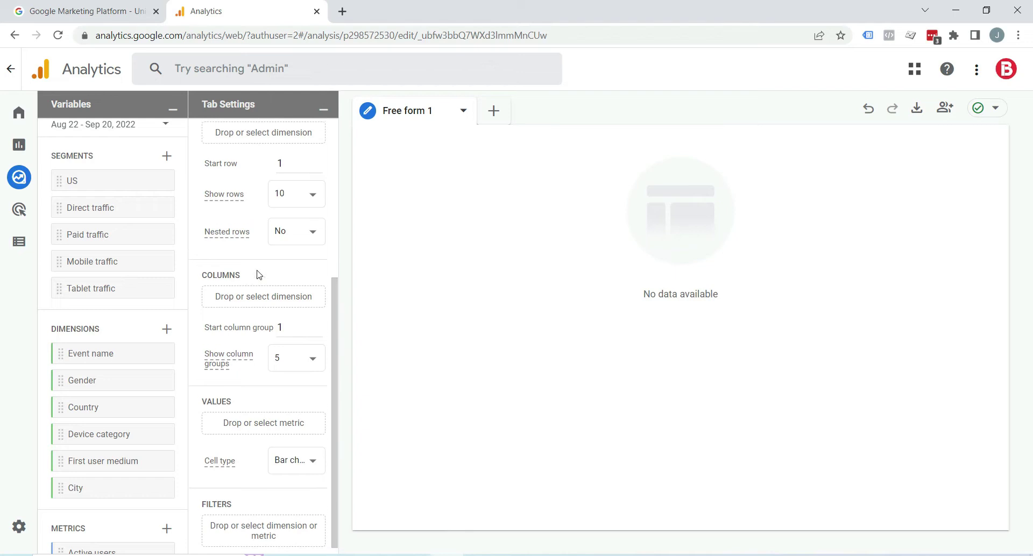
{"action": "scroll", "coordinate": [92, 205], "scroll_direction": "up", "scroll_amount": 2}
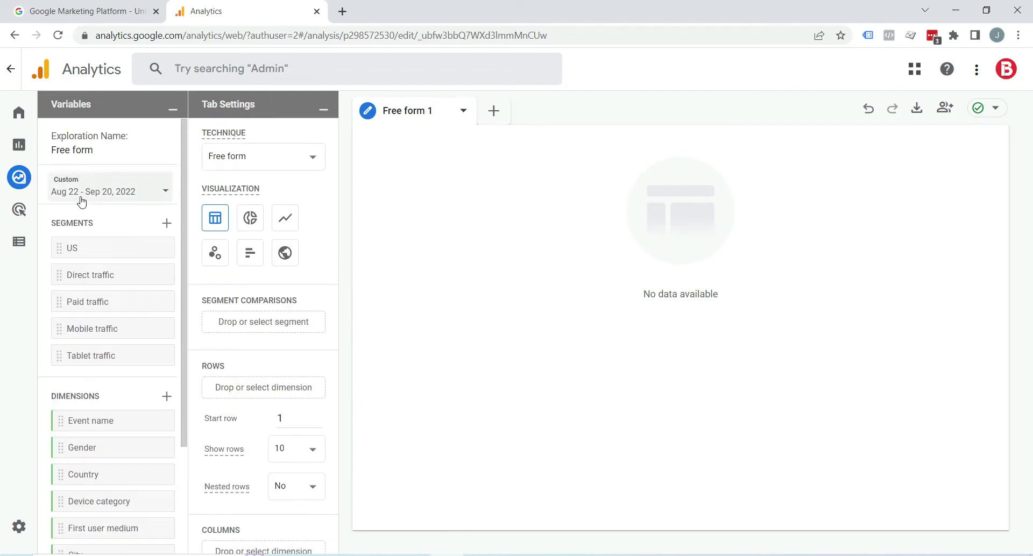
{"action": "left_click", "coordinate": [110, 189]}
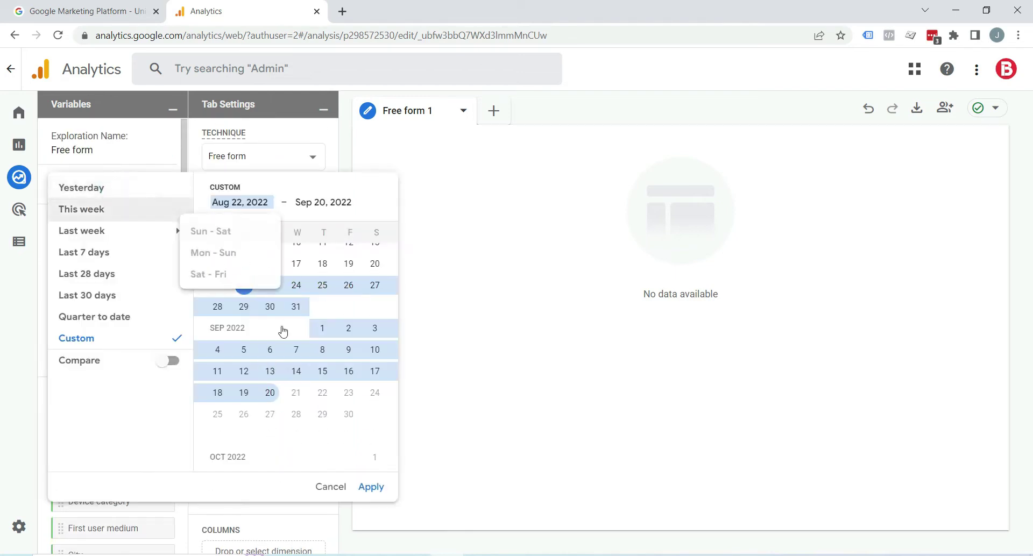
{"action": "left_click", "coordinate": [371, 488]}
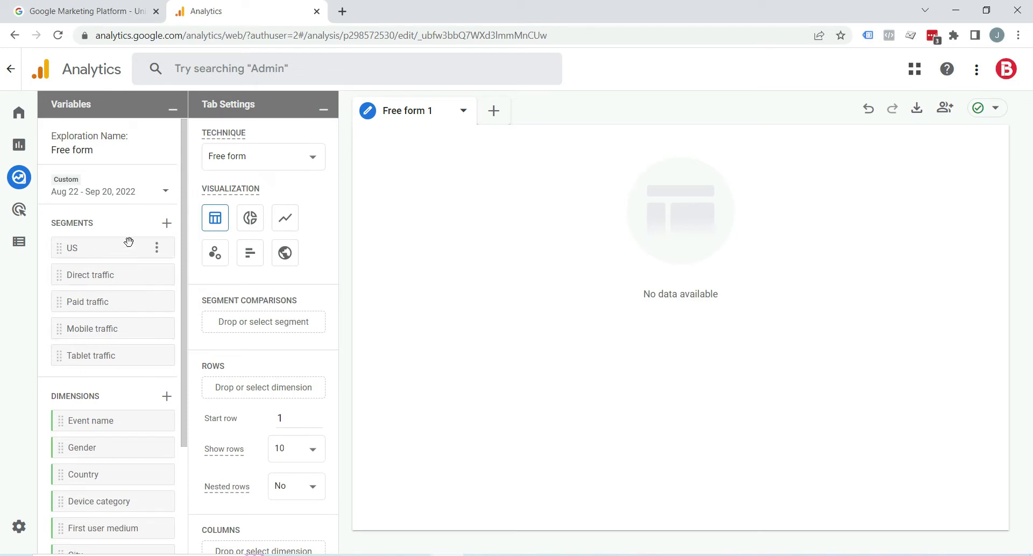
{"action": "left_click", "coordinate": [167, 224]}
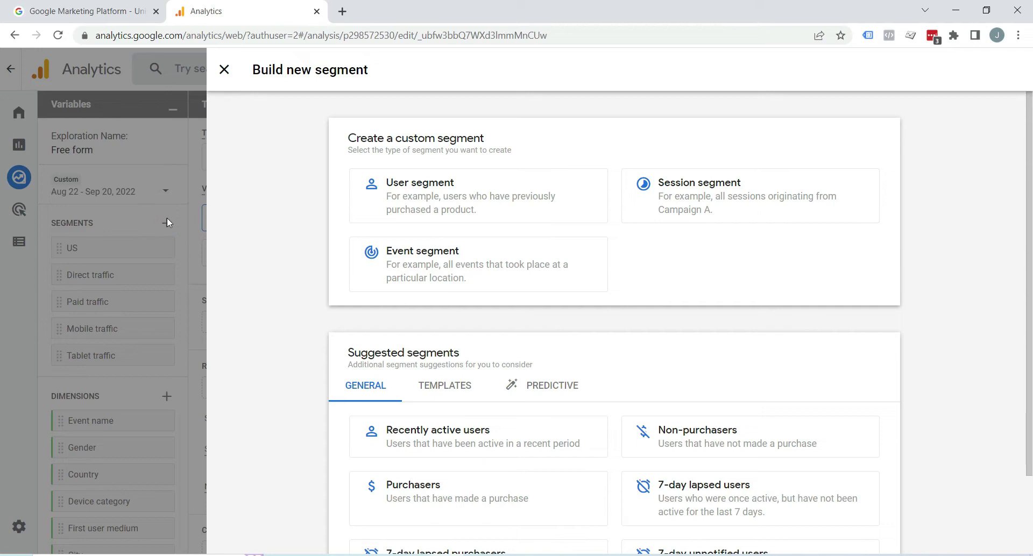
{"action": "left_click", "coordinate": [544, 196]}
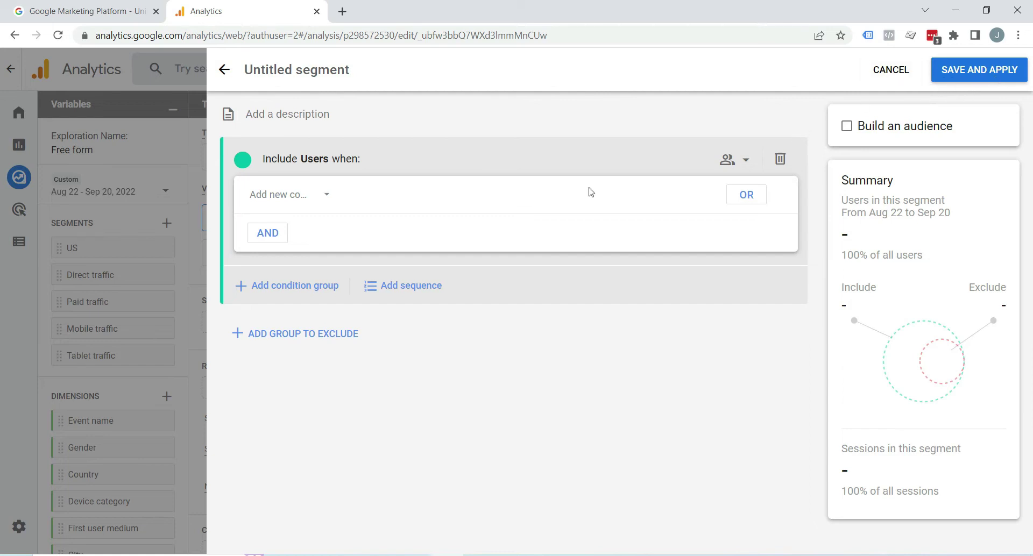
{"action": "key", "text": "Escape"}
{"action": "key", "text": "Escape"}
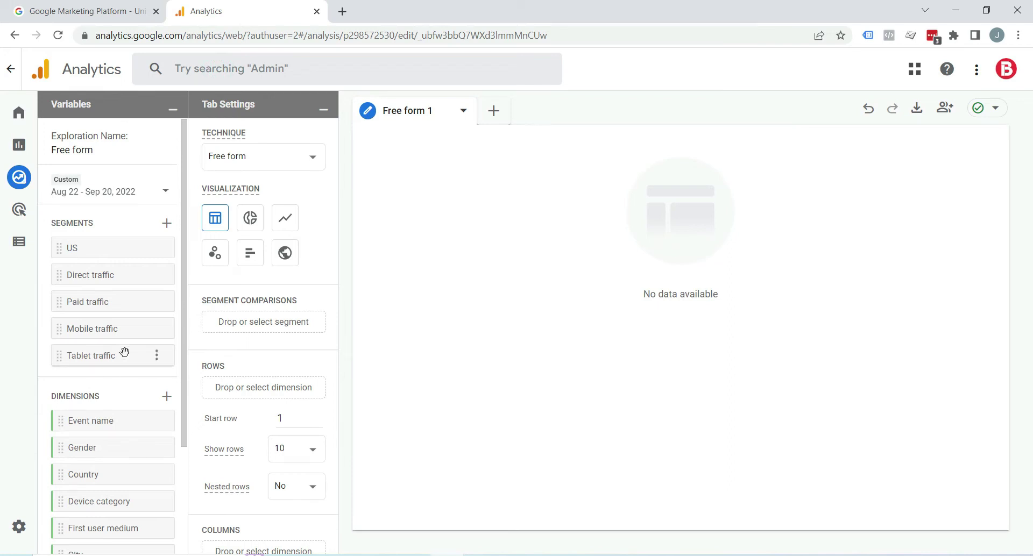
{"action": "mouse_move", "coordinate": [68, 249]}
{"action": "left_mouse_down"}
{"action": "mouse_move", "coordinate": [286, 325]}
{"action": "mouse_move", "coordinate": [89, 249]}
{"action": "left_mouse_up"}
Import the Landing page dimension from the Page / screen category into the exploration's variables.
{"action": "scroll", "coordinate": [136, 318], "scroll_direction": "down", "scroll_amount": 1}
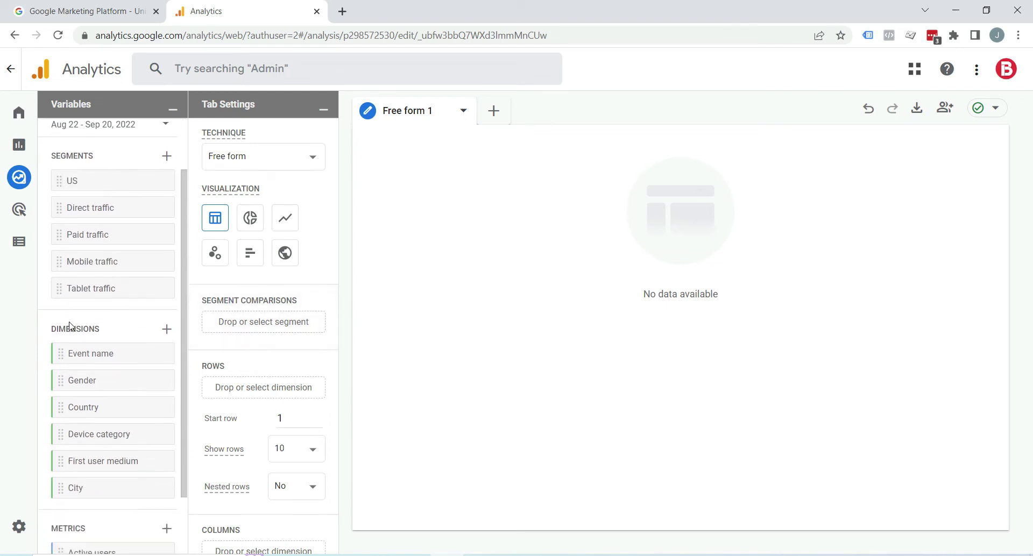
{"action": "scroll", "coordinate": [102, 382], "scroll_direction": "down", "scroll_amount": 1}
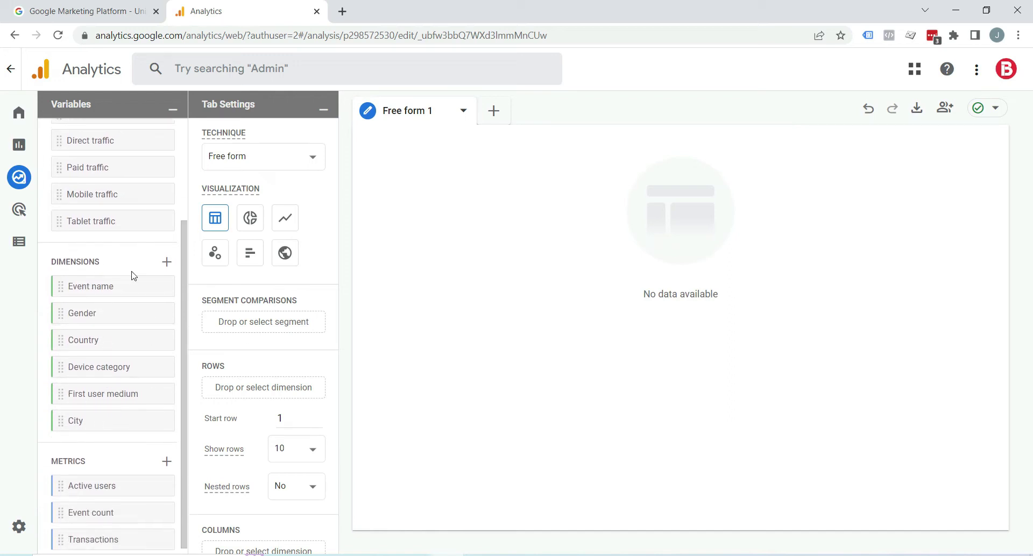
{"action": "left_click", "coordinate": [168, 263]}
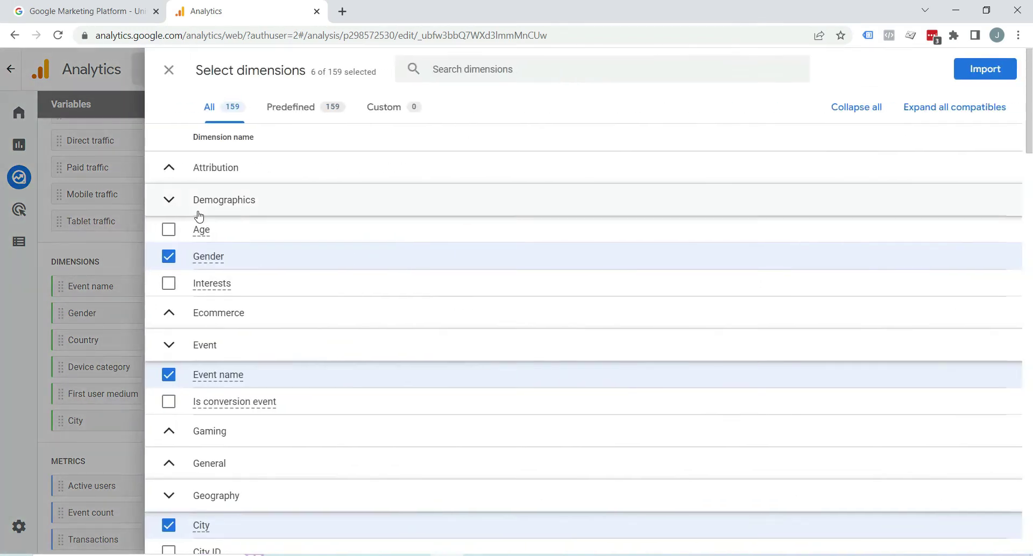
{"action": "left_click", "coordinate": [168, 201]}
{"action": "left_click", "coordinate": [168, 264]}
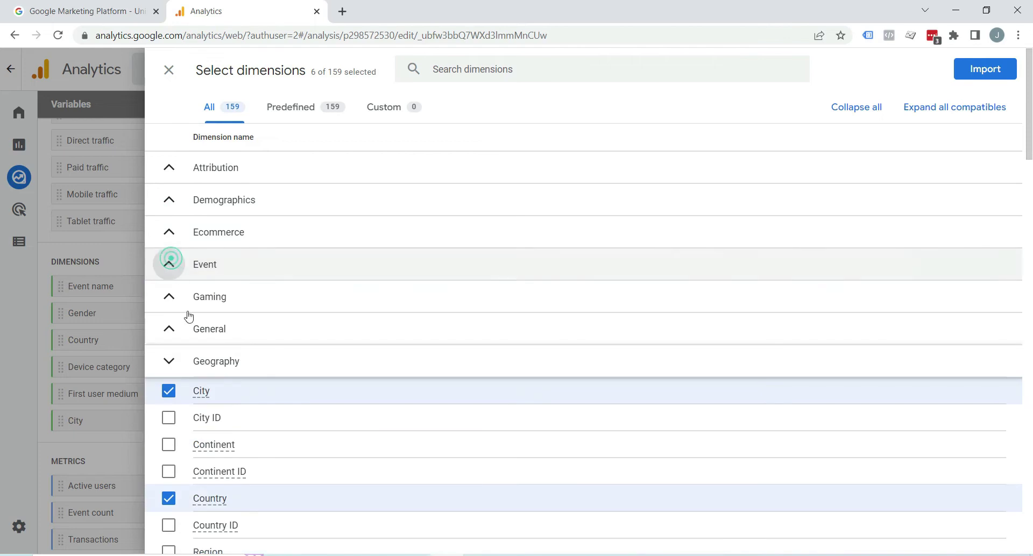
{"action": "left_click", "coordinate": [169, 361]}
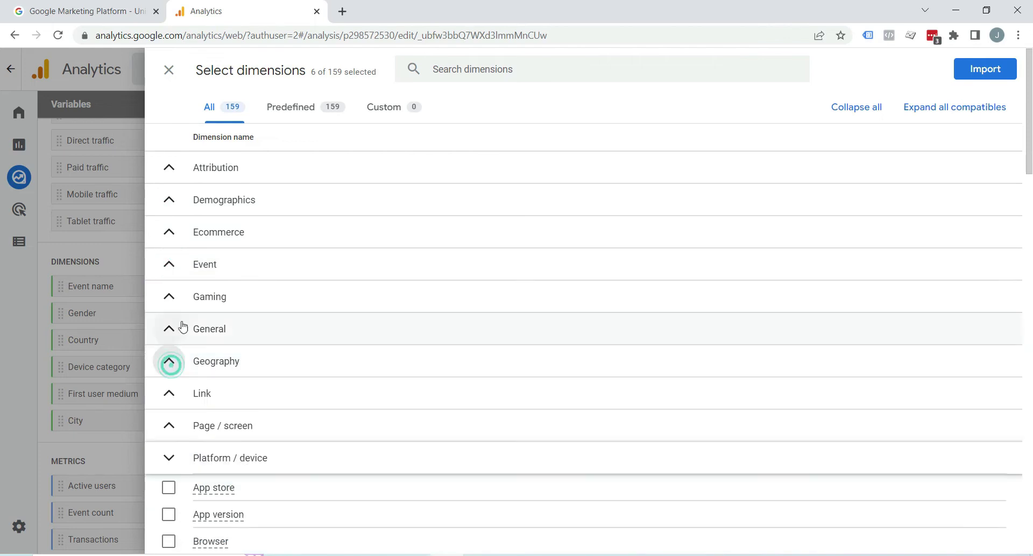
{"action": "left_click", "coordinate": [169, 264]}
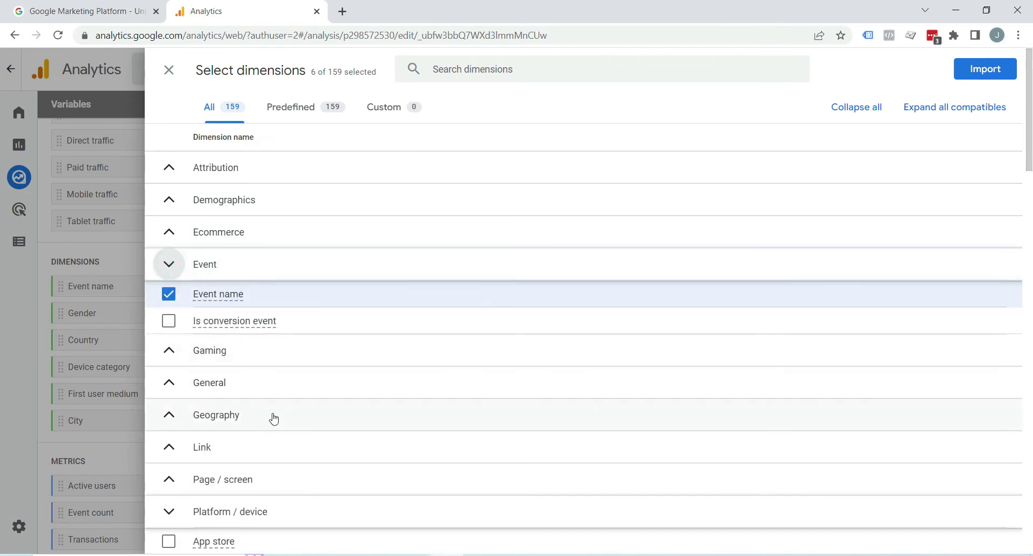
{"action": "scroll", "coordinate": [187, 433], "scroll_direction": "down", "scroll_amount": 1}
{"action": "left_click", "coordinate": [168, 413]}
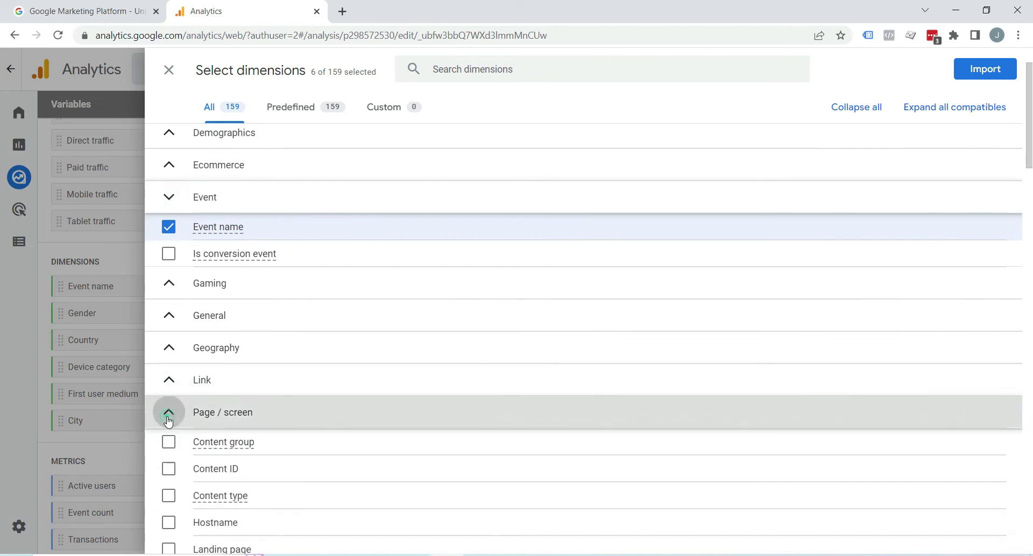
{"action": "scroll", "coordinate": [170, 474], "scroll_direction": "down", "scroll_amount": 2}
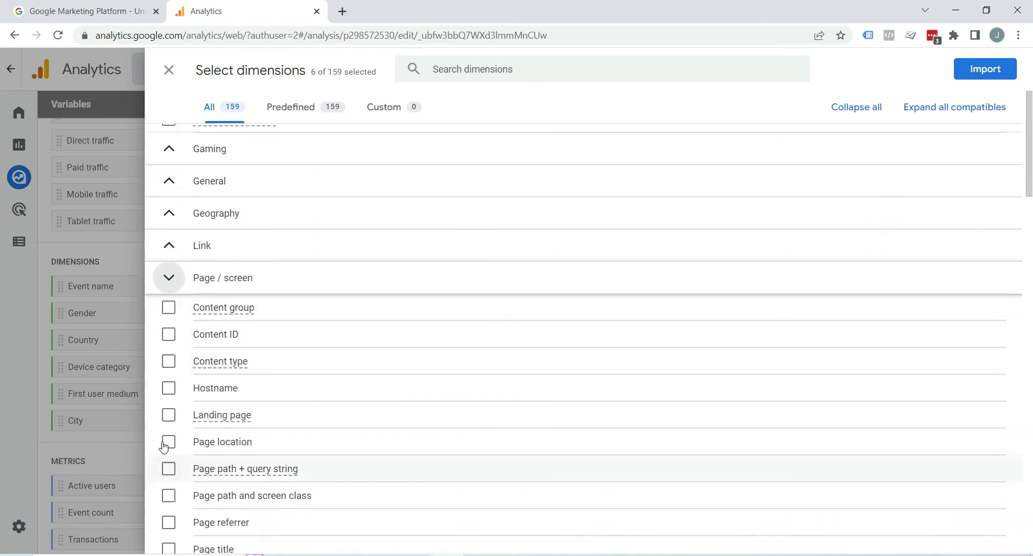
{"action": "left_click", "coordinate": [170, 417]}
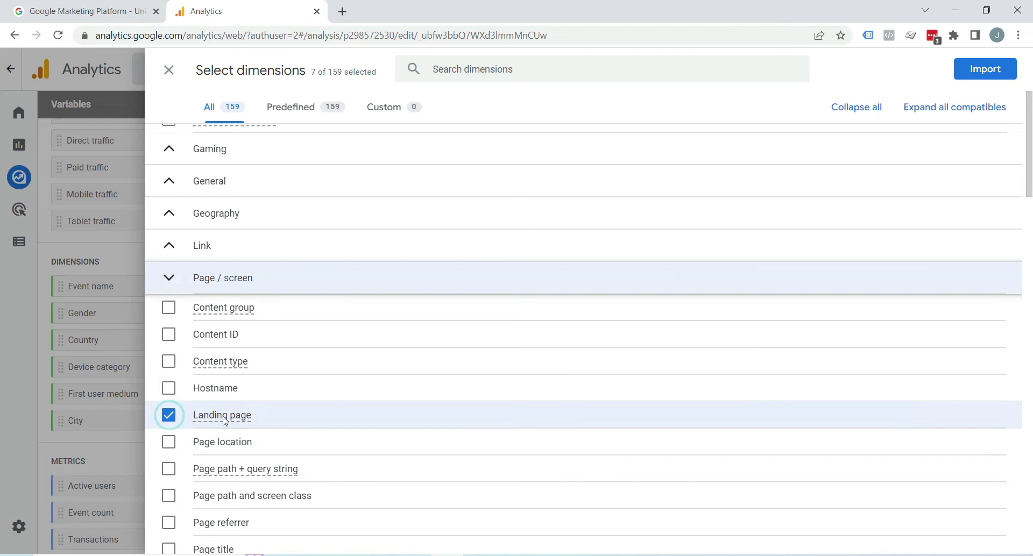
{"action": "left_click", "coordinate": [1012, 67]}
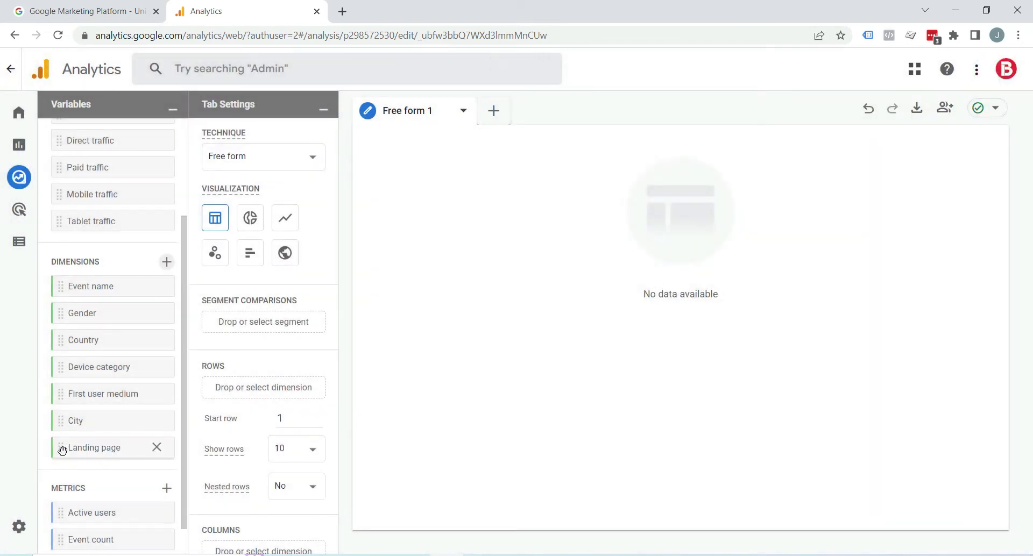
{"action": "scroll", "coordinate": [86, 457], "scroll_direction": "down", "scroll_amount": 1}
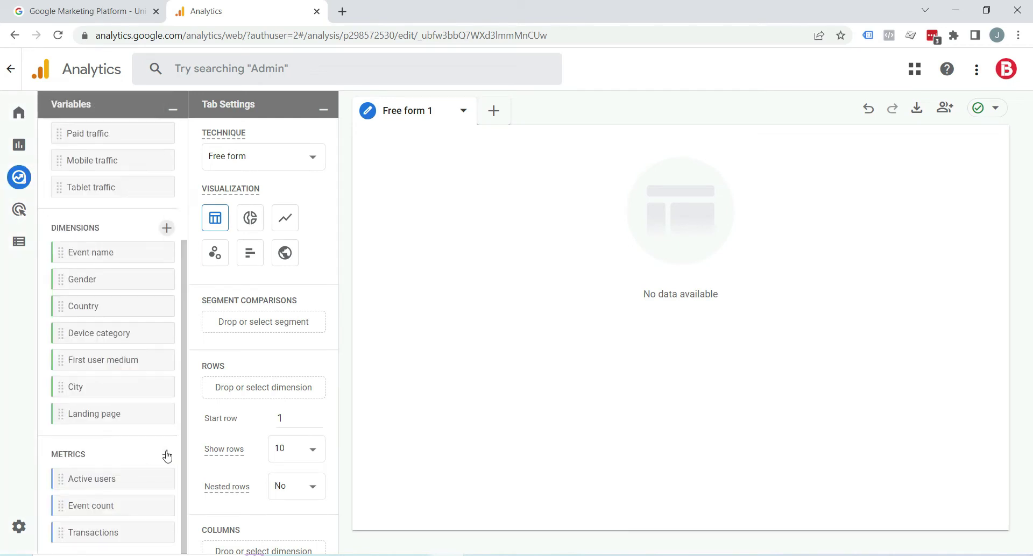
{"action": "left_click", "coordinate": [167, 455]}
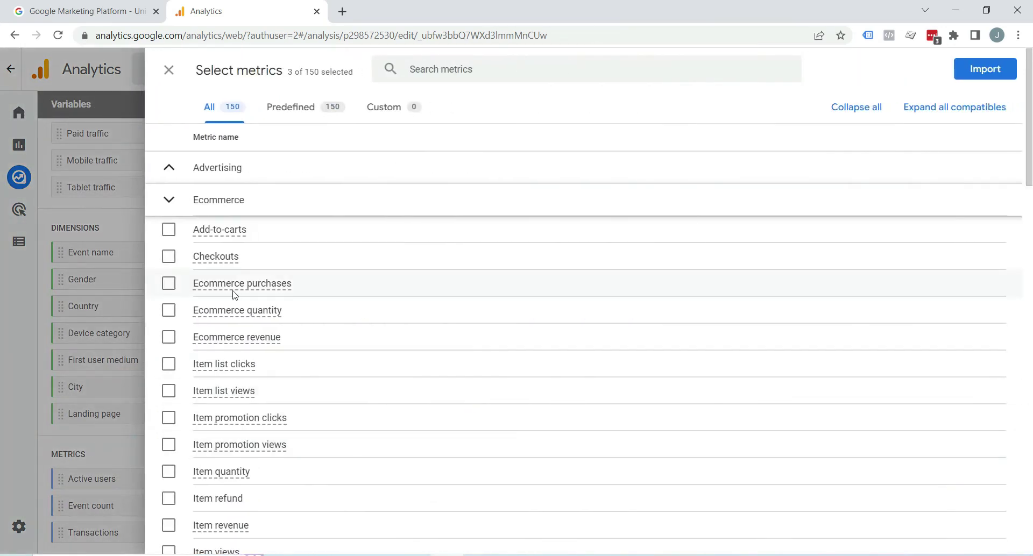
{"action": "left_click", "coordinate": [169, 337]}
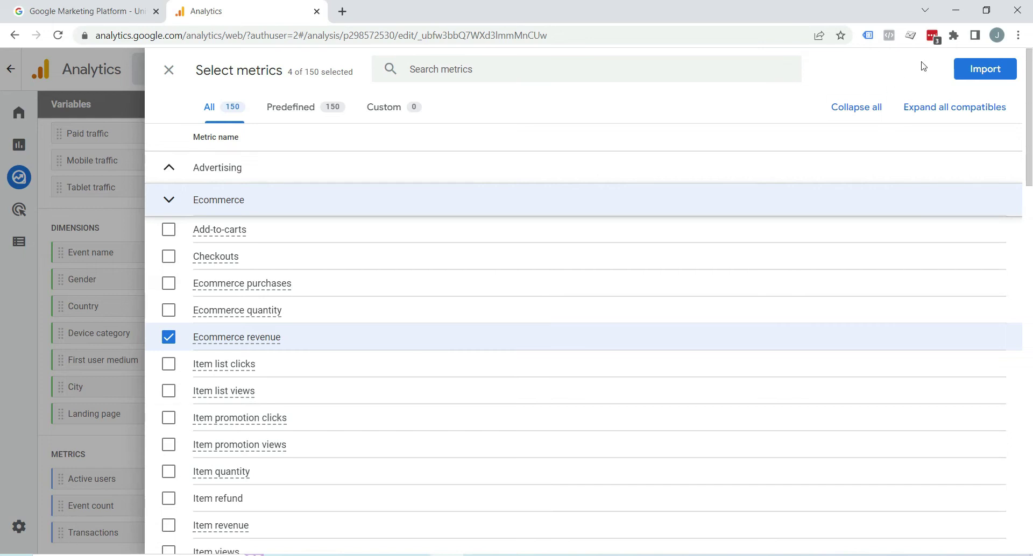
{"action": "left_click", "coordinate": [168, 70]}
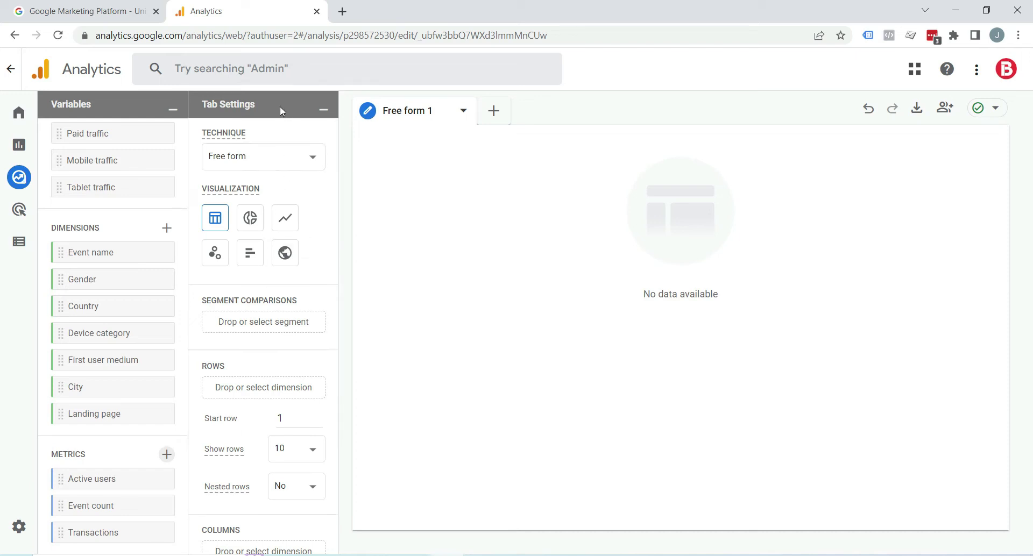
Review the exploration types offered for a new tab and the available techniques, keeping Free form selected.
{"action": "mouse_move", "coordinate": [280, 111]}
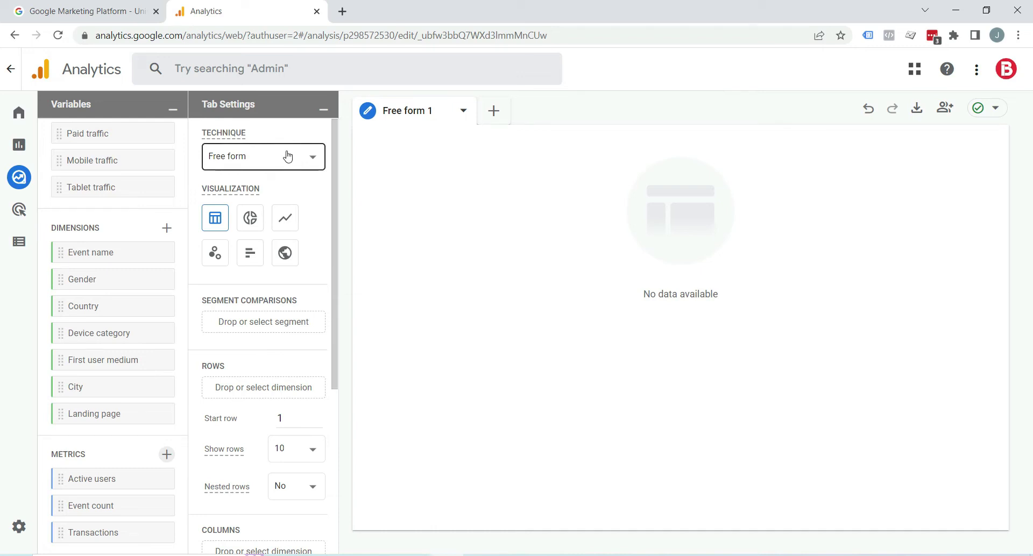
{"action": "left_click", "coordinate": [493, 109]}
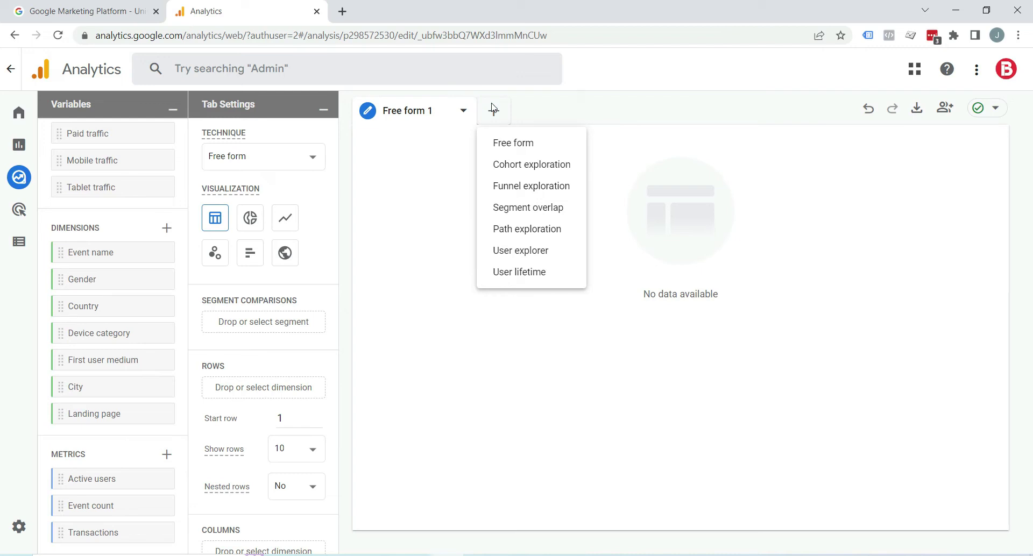
{"action": "left_click", "coordinate": [579, 102]}
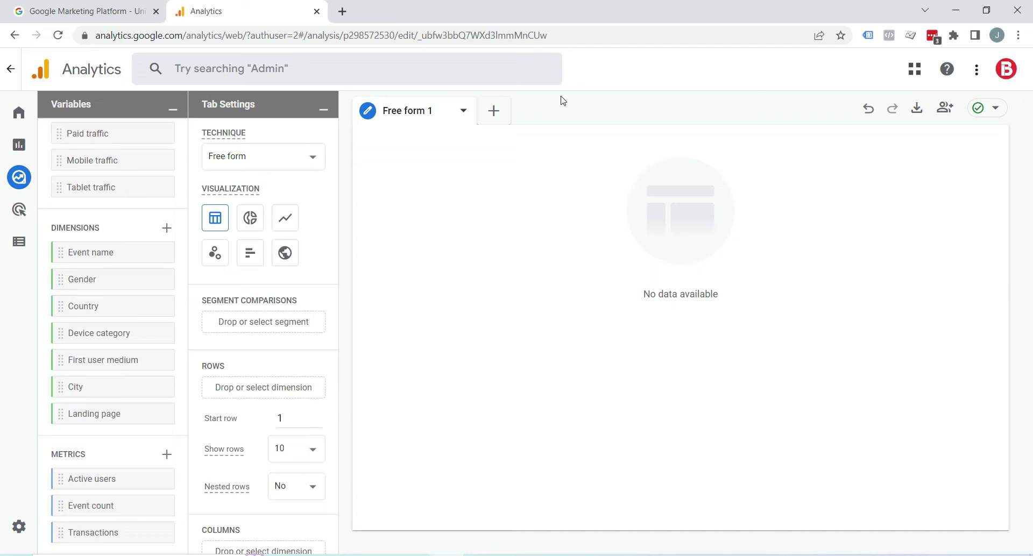
{"action": "left_click", "coordinate": [500, 113]}
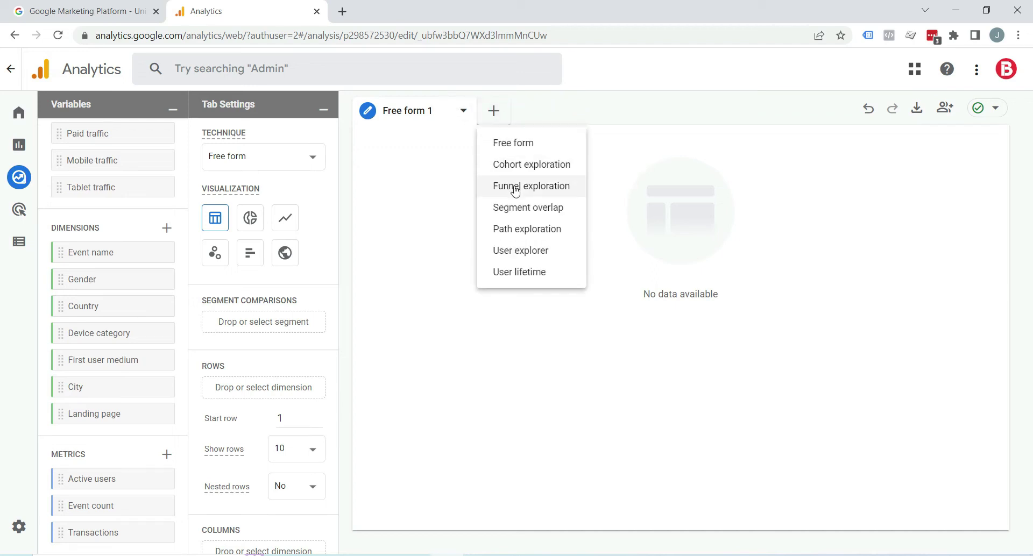
{"action": "left_click", "coordinate": [418, 211]}
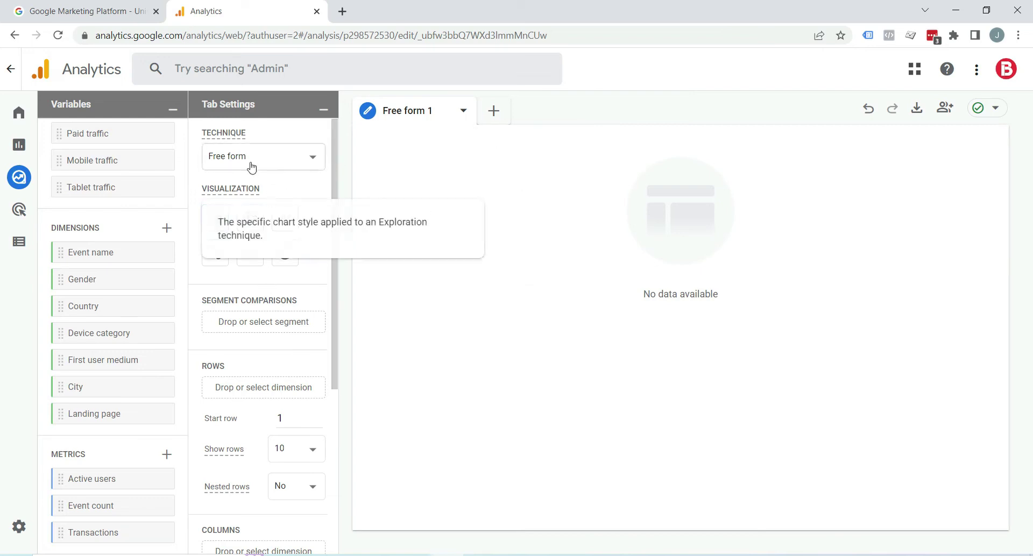
{"action": "left_click", "coordinate": [269, 165]}
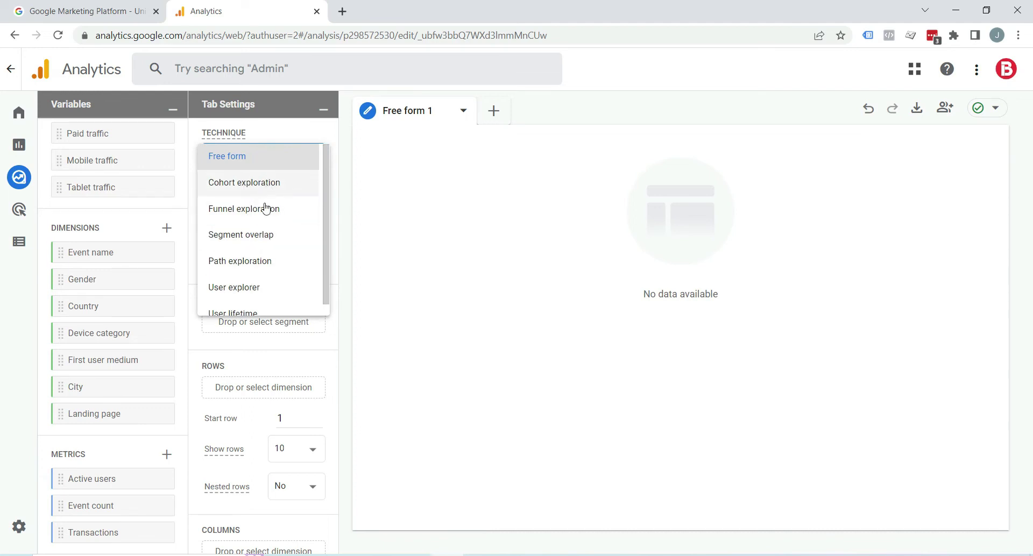
{"action": "key", "text": "Escape"}
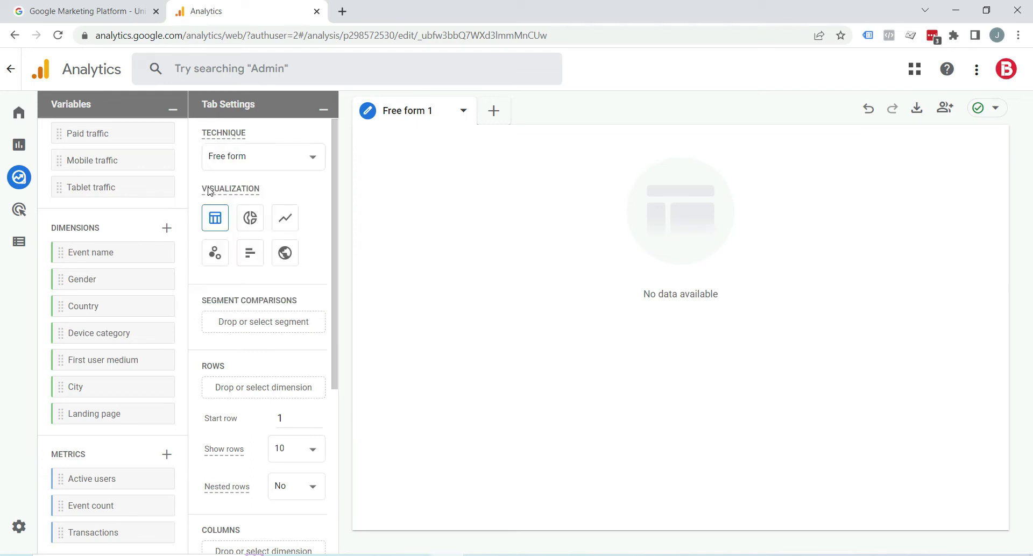
{"action": "mouse_move", "coordinate": [210, 191]}
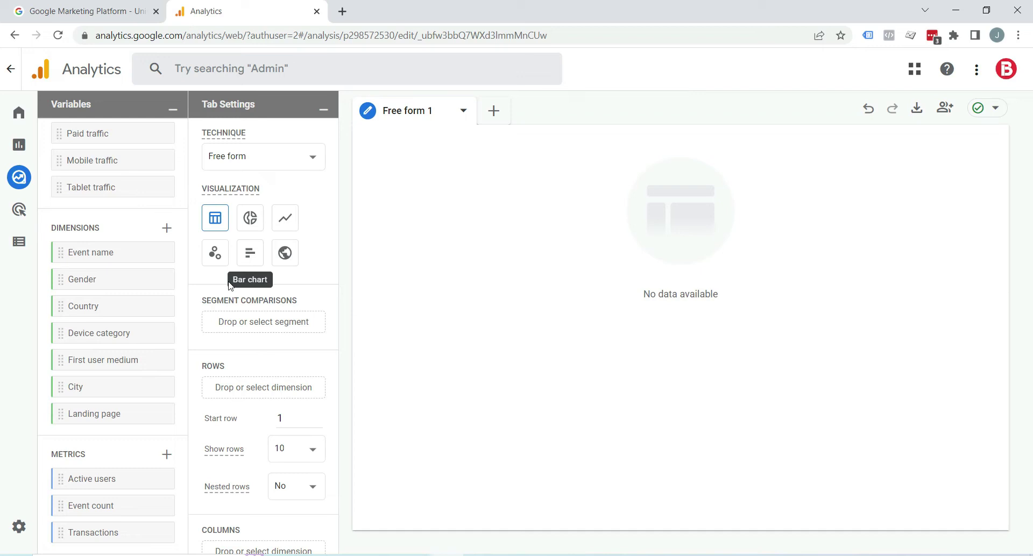
Add the Direct traffic and Tablet traffic segments to the segment comparisons, and view the options for building a new segment.
{"action": "scroll", "coordinate": [86, 280], "scroll_direction": "up", "scroll_amount": 3}
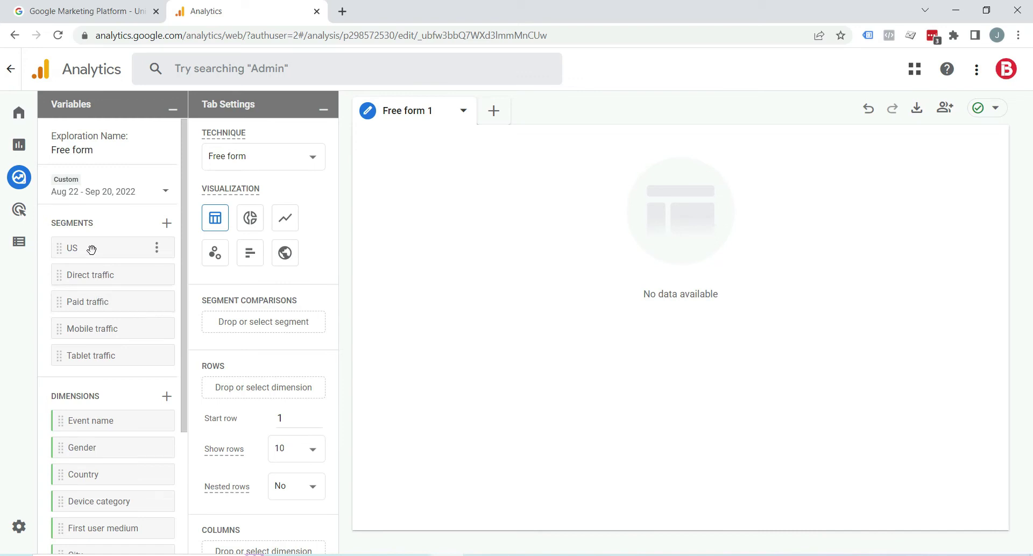
{"action": "scroll", "coordinate": [114, 331], "scroll_direction": "down", "scroll_amount": 3}
{"action": "scroll", "coordinate": [102, 403], "scroll_direction": "down", "scroll_amount": 1}
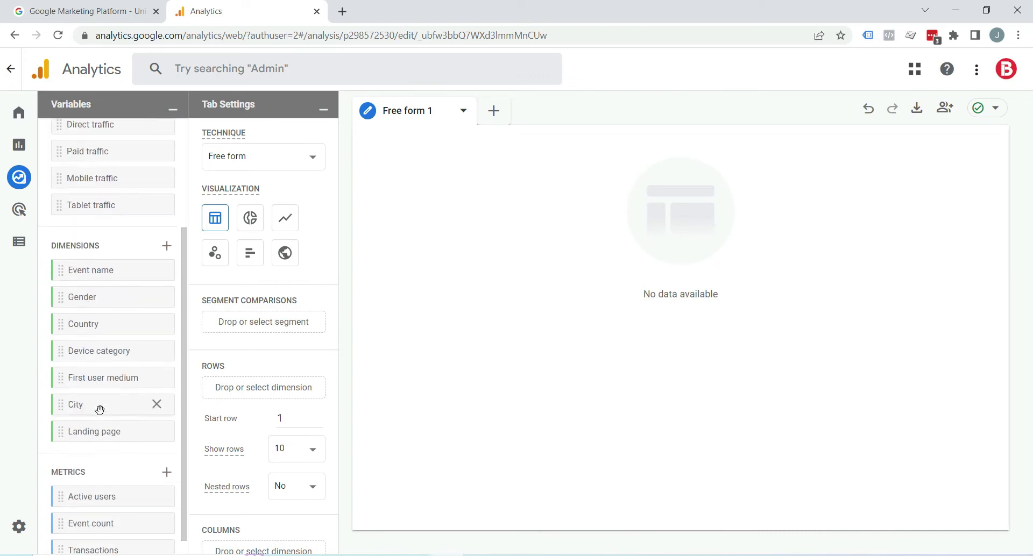
{"action": "scroll", "coordinate": [104, 374], "scroll_direction": "up", "scroll_amount": 3}
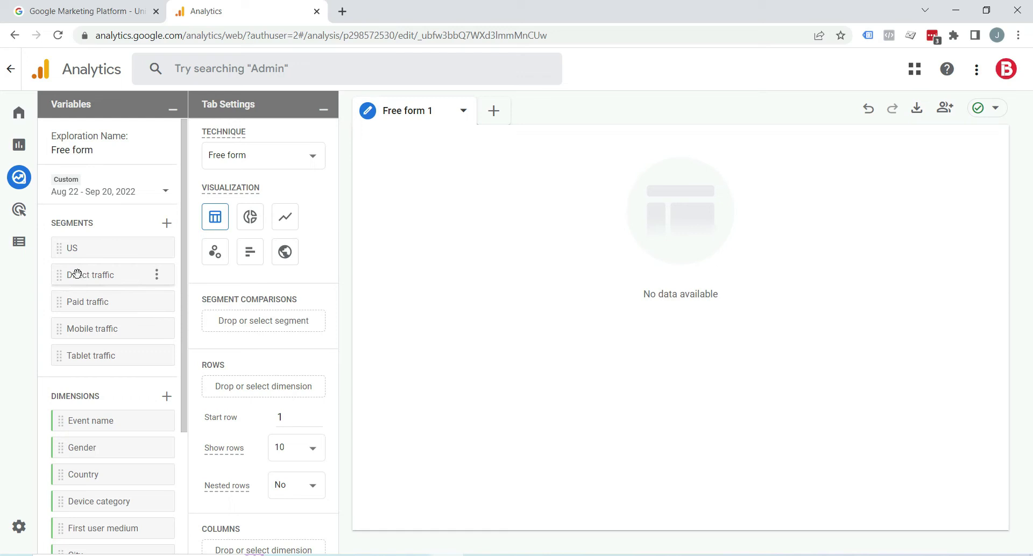
{"action": "left_click_drag", "start_coordinate": [77, 274], "coordinate": [228, 320]}
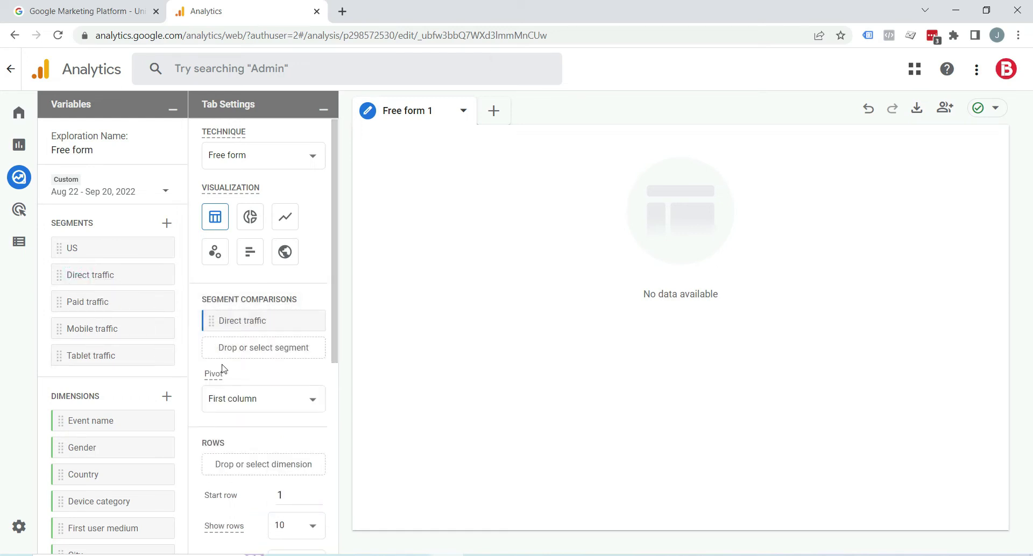
{"action": "double_click", "coordinate": [60, 355]}
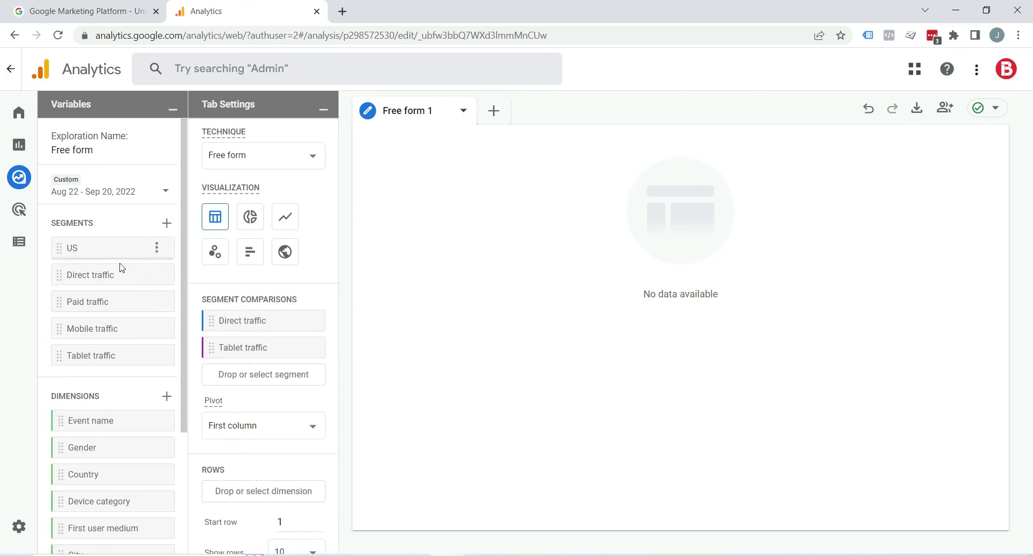
{"action": "left_click", "coordinate": [167, 224]}
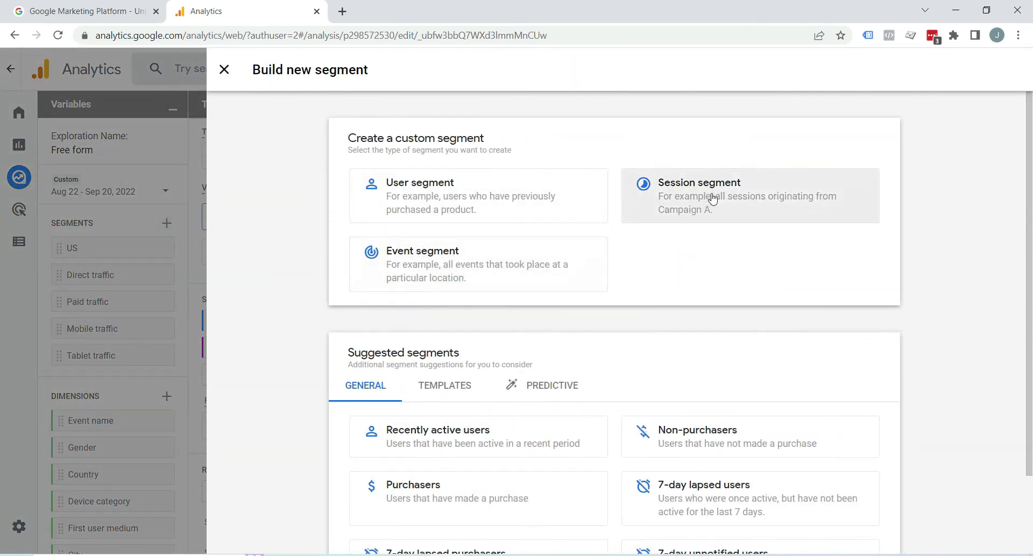
{"action": "left_click", "coordinate": [221, 69]}
Add the Country and City dimensions to the rows of the free-form table.
{"action": "scroll", "coordinate": [144, 339], "scroll_direction": "down", "scroll_amount": 2}
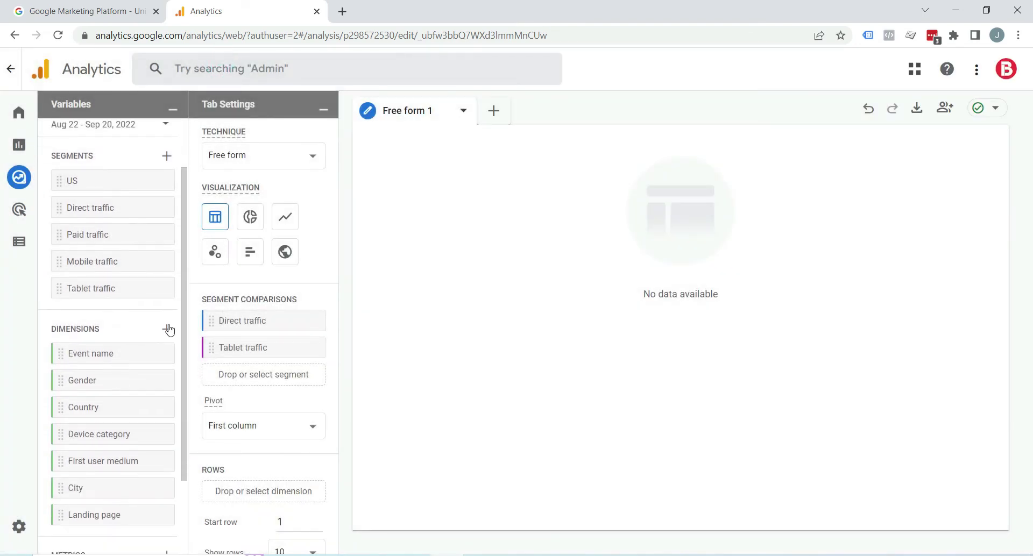
{"action": "scroll", "coordinate": [142, 393], "scroll_direction": "down", "scroll_amount": 3}
{"action": "scroll", "coordinate": [153, 371], "scroll_direction": "up", "scroll_amount": 1}
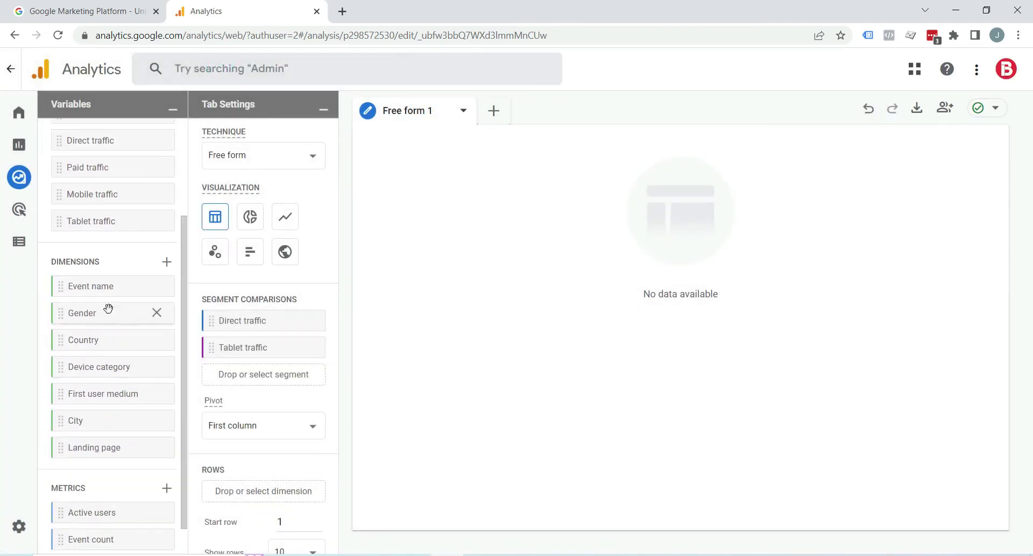
{"action": "double_click", "coordinate": [63, 340]}
{"action": "double_click", "coordinate": [62, 421]}
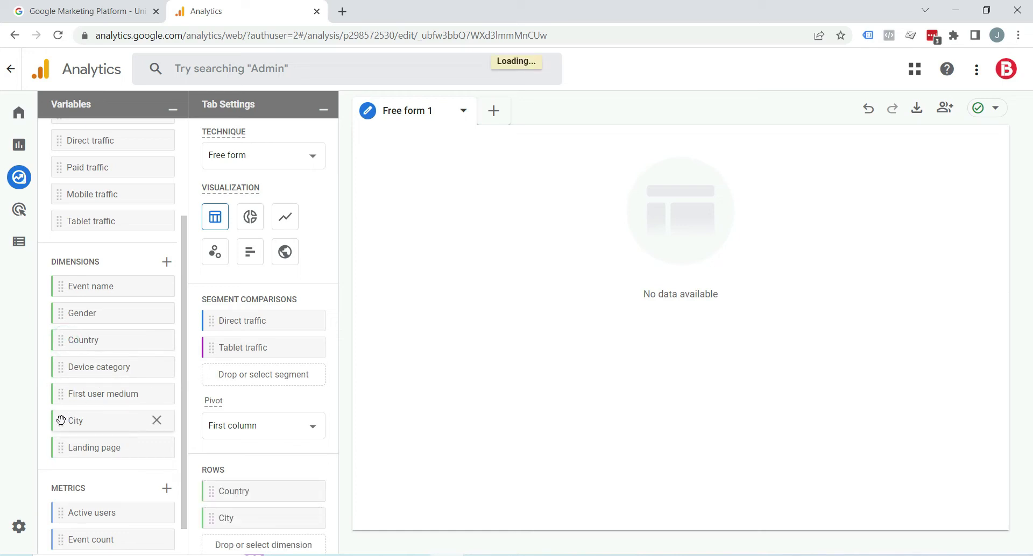
Add the Active users and Event count metrics as the table's values.
{"action": "scroll", "coordinate": [94, 384], "scroll_direction": "down", "scroll_amount": 1}
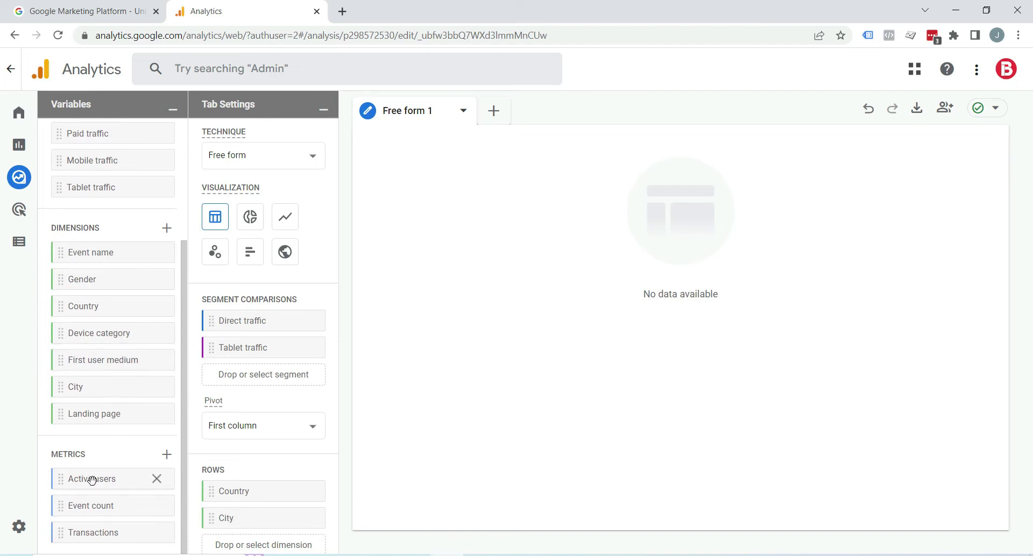
{"action": "double_click", "coordinate": [63, 482]}
{"action": "double_click", "coordinate": [60, 506]}
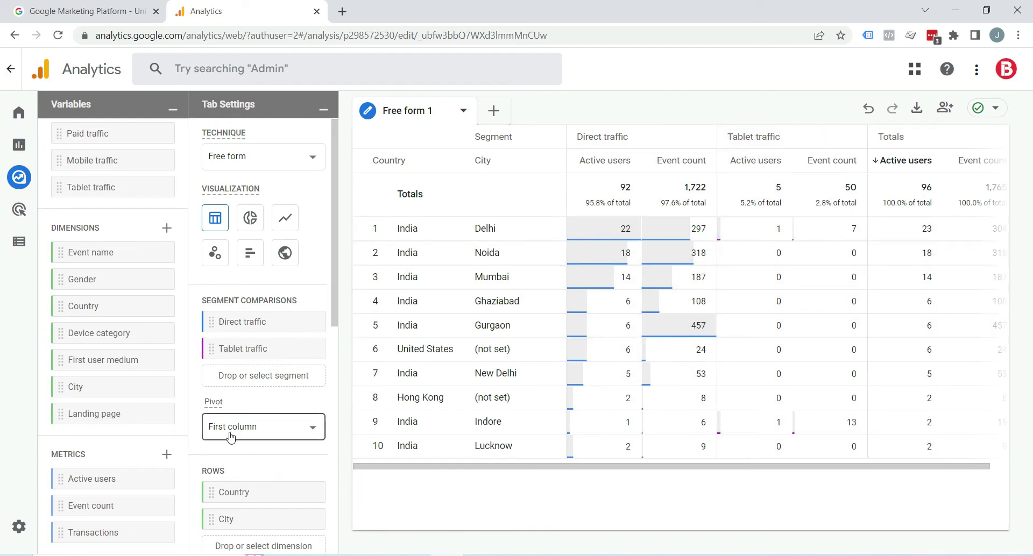
Try the segment pivot as First row, Last row and Last column, and return it to First column.
{"action": "left_click", "coordinate": [266, 433]}
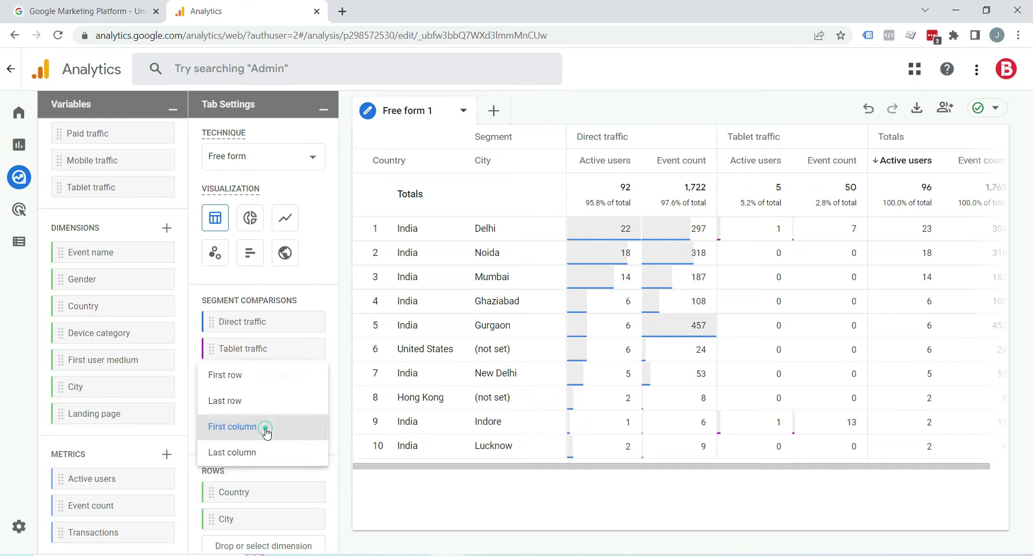
{"action": "left_click", "coordinate": [241, 376]}
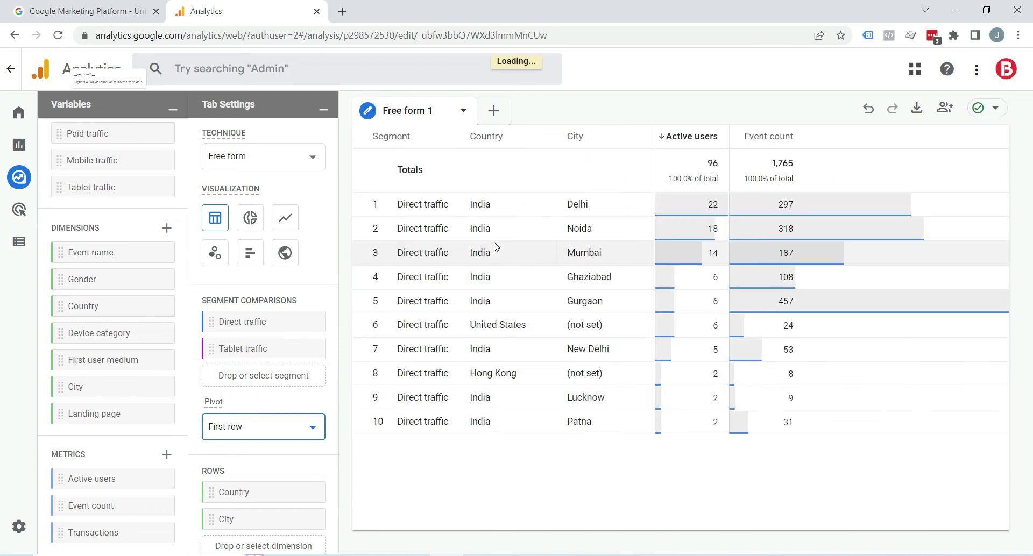
{"action": "left_click", "coordinate": [262, 426]}
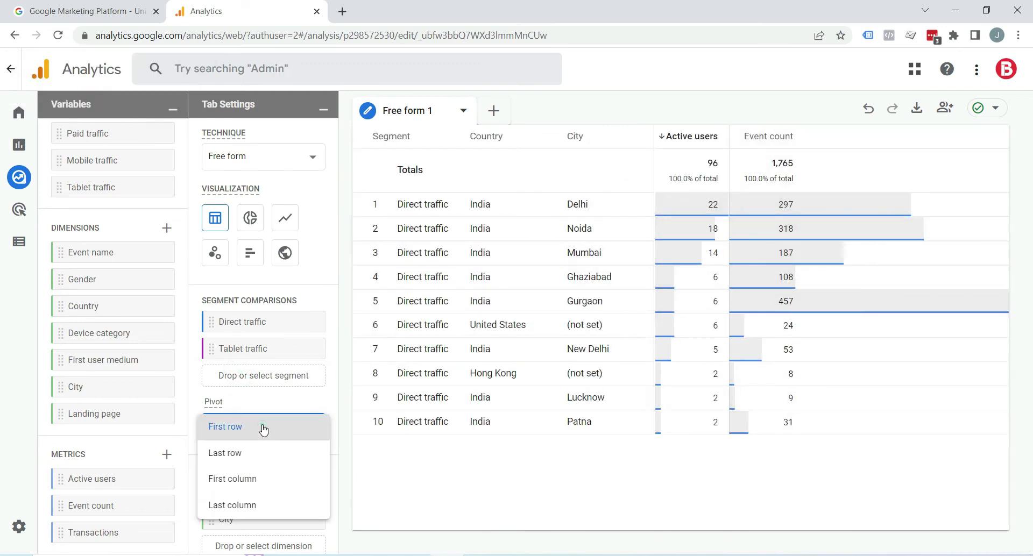
{"action": "left_click", "coordinate": [223, 455]}
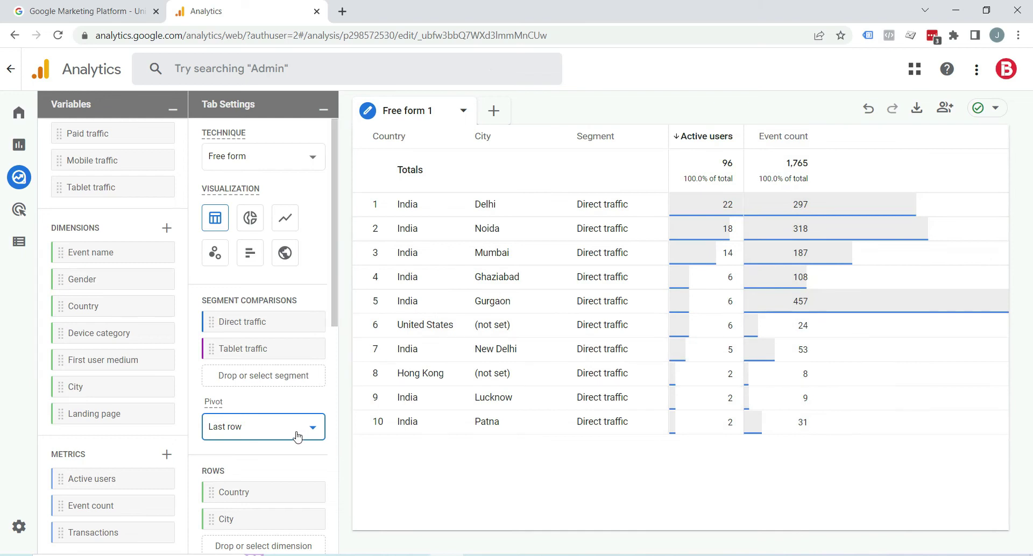
{"action": "left_click", "coordinate": [276, 431]}
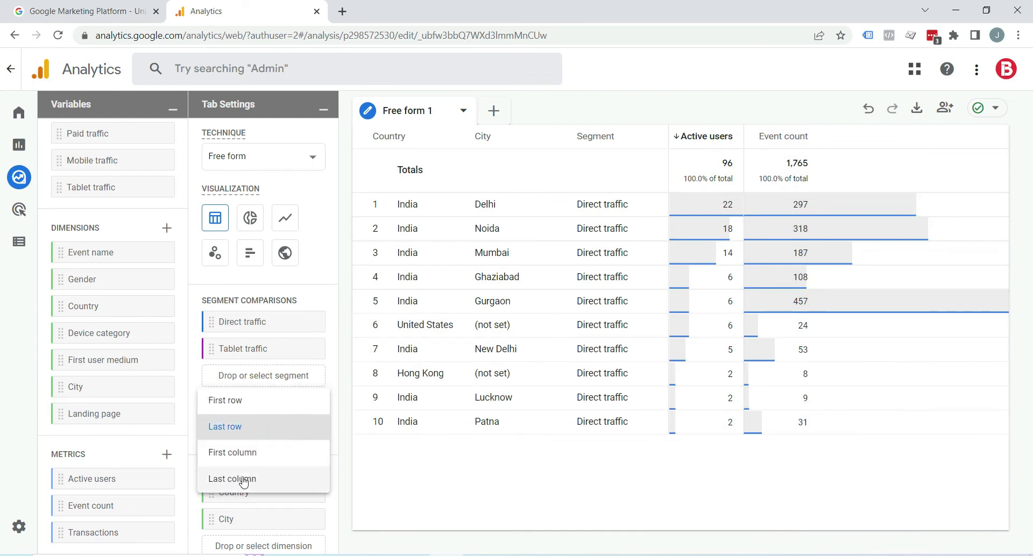
{"action": "left_click", "coordinate": [243, 480]}
{"action": "left_click", "coordinate": [263, 429]}
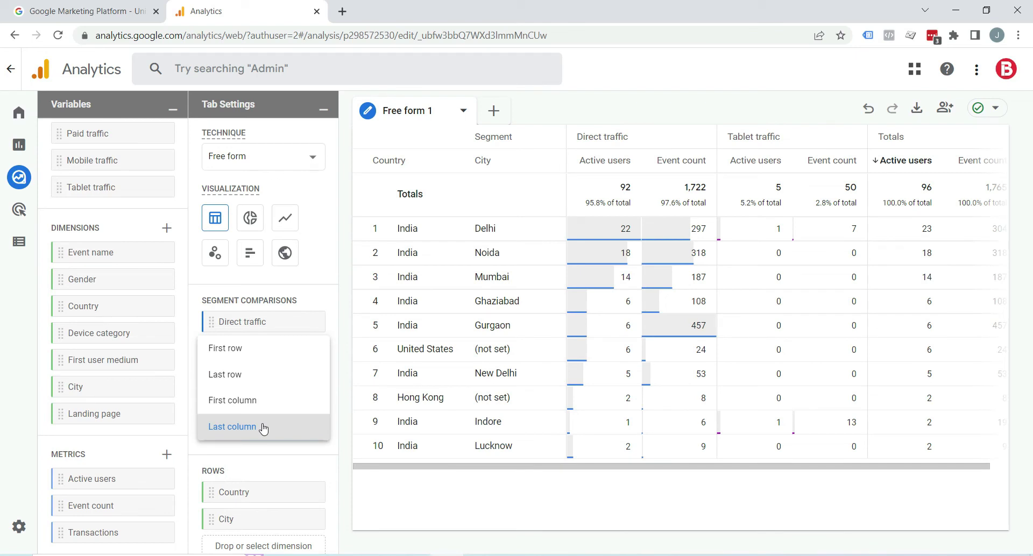
{"action": "left_click", "coordinate": [255, 415]}
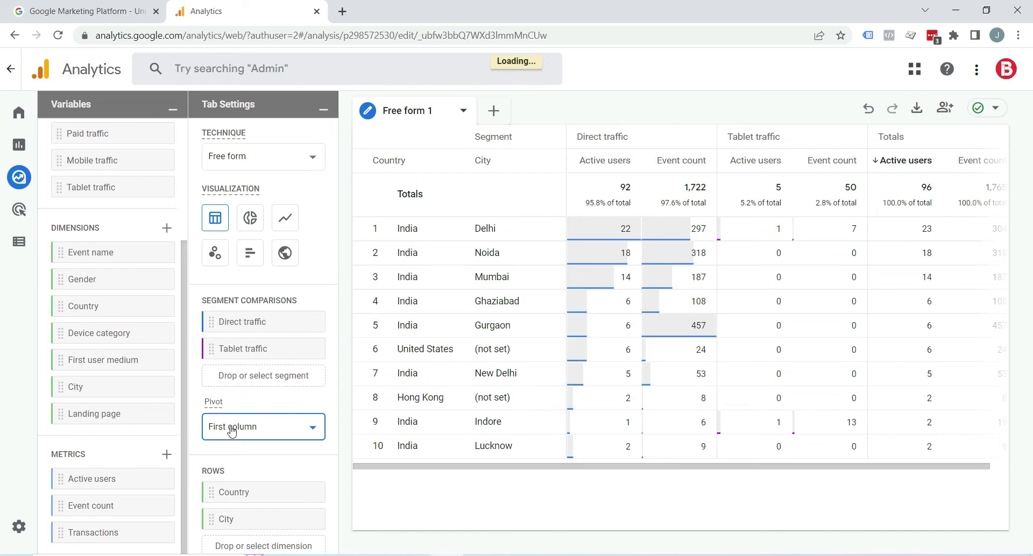
Check the Show rows options and set Nested rows to Yes to group the cities under each country.
{"action": "scroll", "coordinate": [273, 466], "scroll_direction": "down", "scroll_amount": 4}
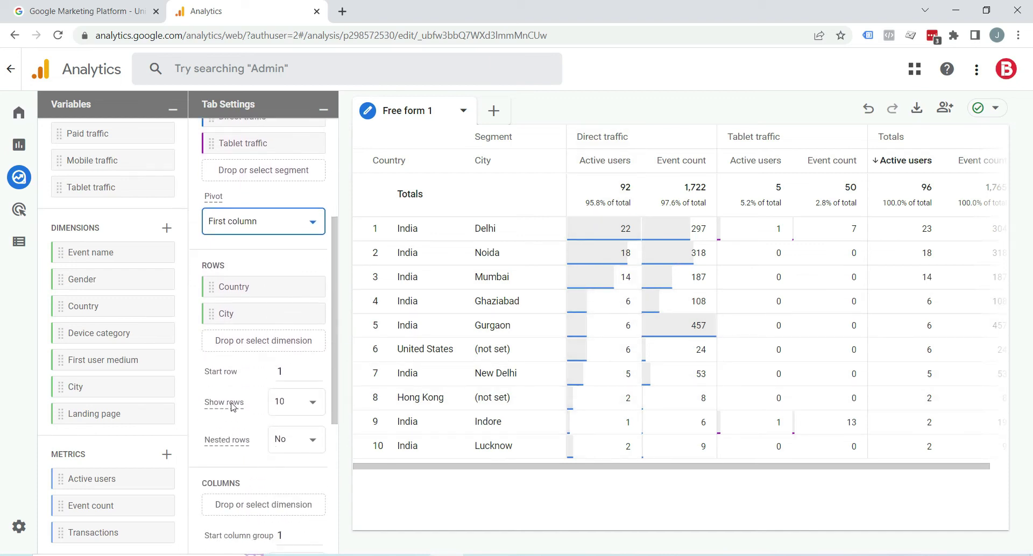
{"action": "left_click", "coordinate": [304, 409]}
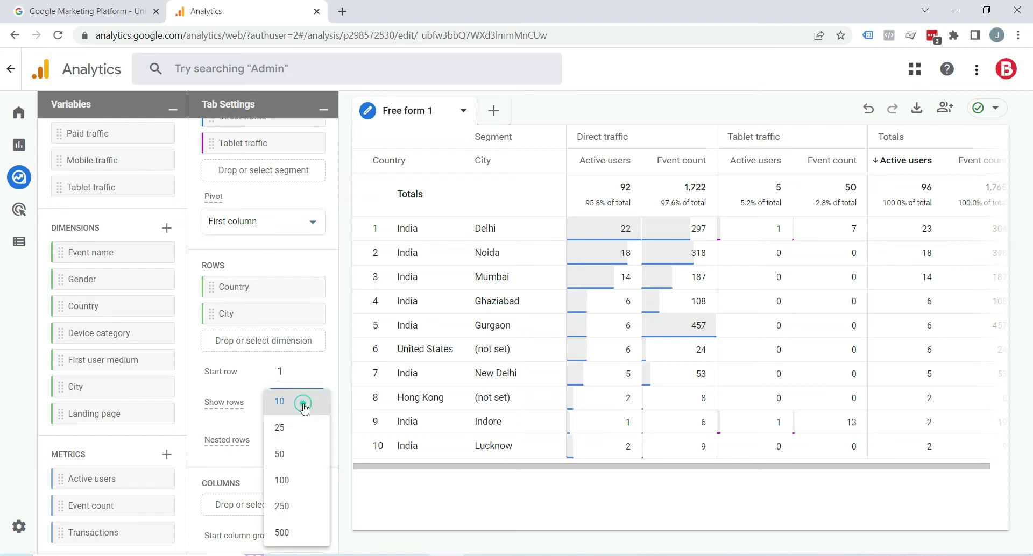
{"action": "left_click", "coordinate": [224, 423]}
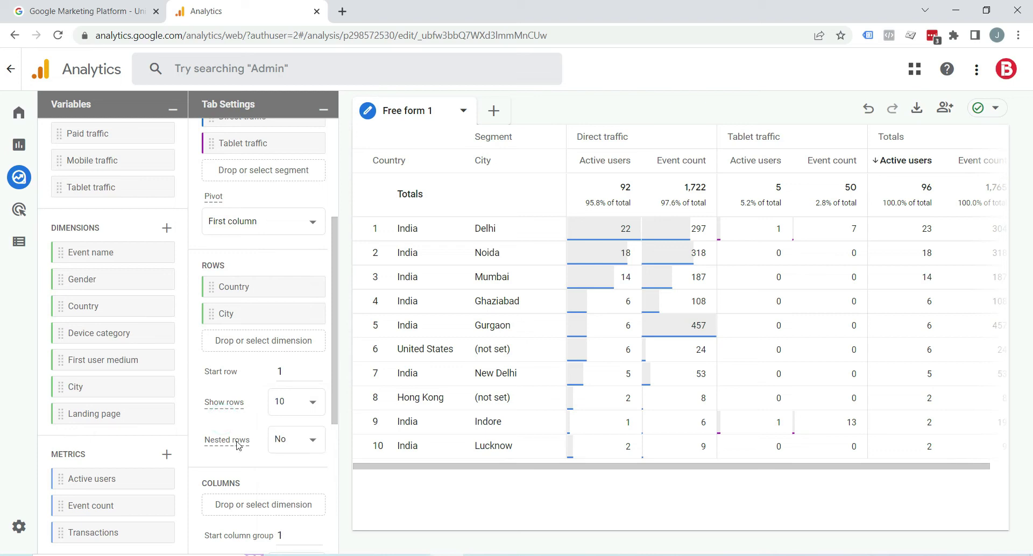
{"action": "left_click", "coordinate": [282, 440]}
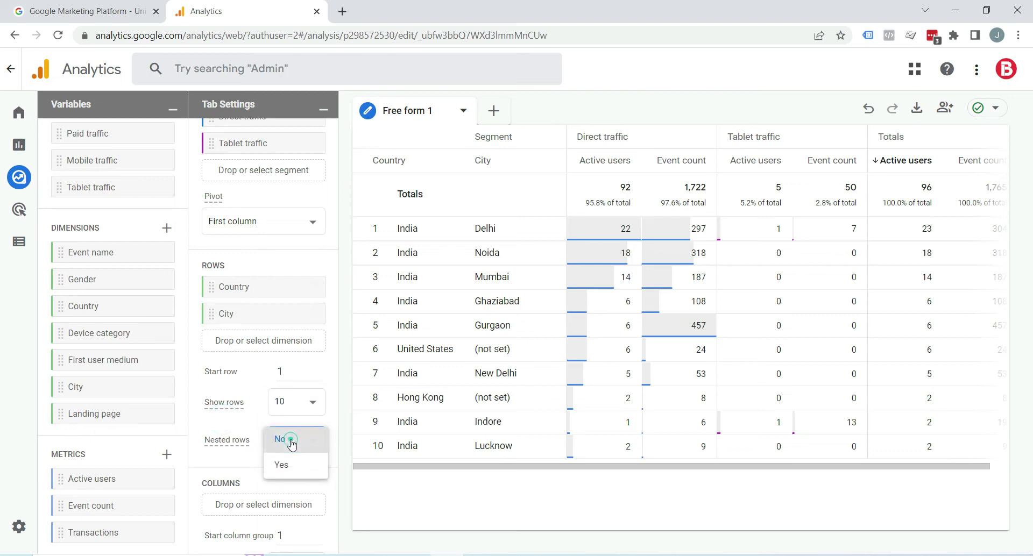
{"action": "left_click", "coordinate": [290, 472]}
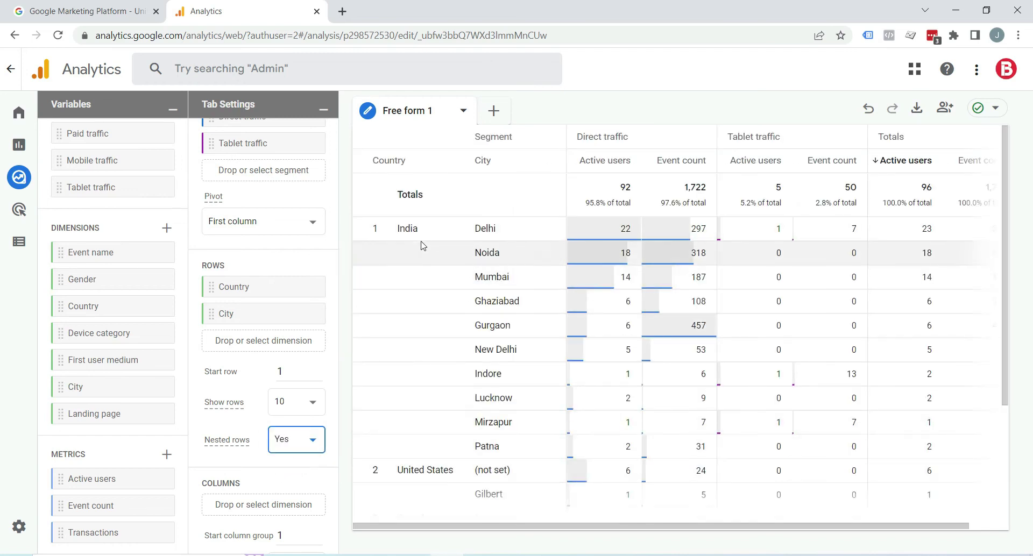
{"action": "scroll", "coordinate": [425, 269], "scroll_direction": "down", "scroll_amount": 3}
{"action": "scroll", "coordinate": [441, 337], "scroll_direction": "up", "scroll_amount": 3}
{"action": "scroll", "coordinate": [219, 472], "scroll_direction": "down", "scroll_amount": 3}
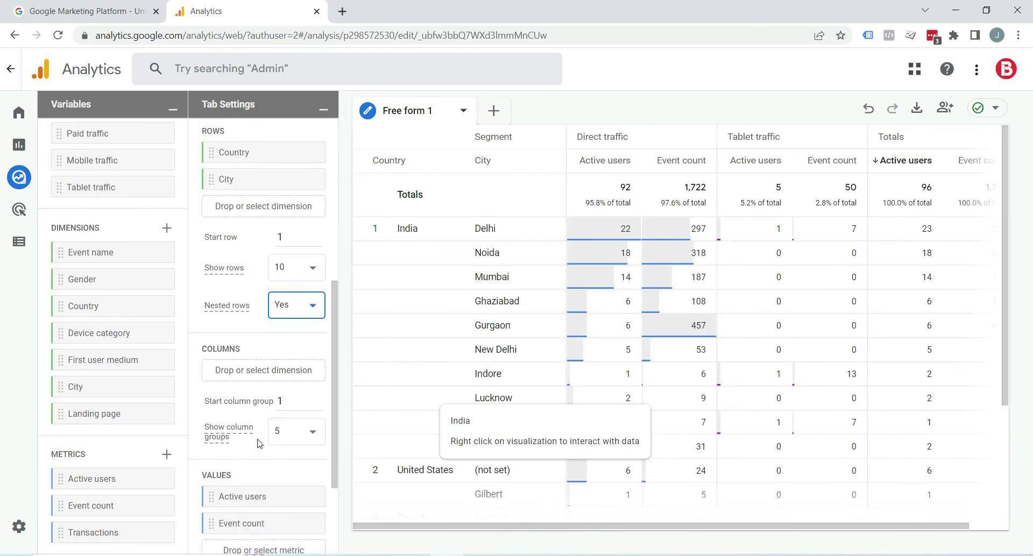
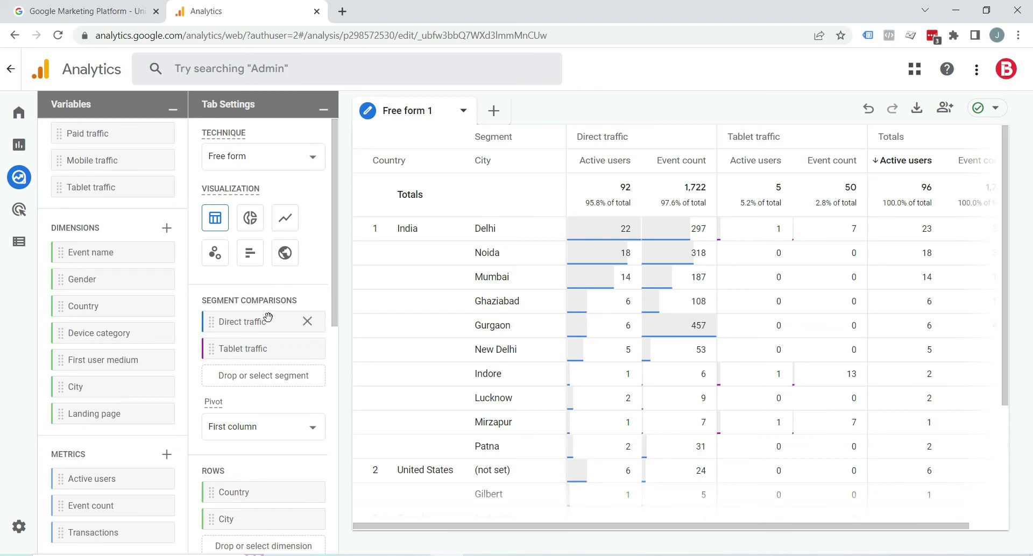
Remove the Direct traffic and Tablet traffic segments from the segment comparisons.
{"action": "mouse_move", "coordinate": [307, 326]}
{"action": "left_click", "coordinate": [308, 321]}
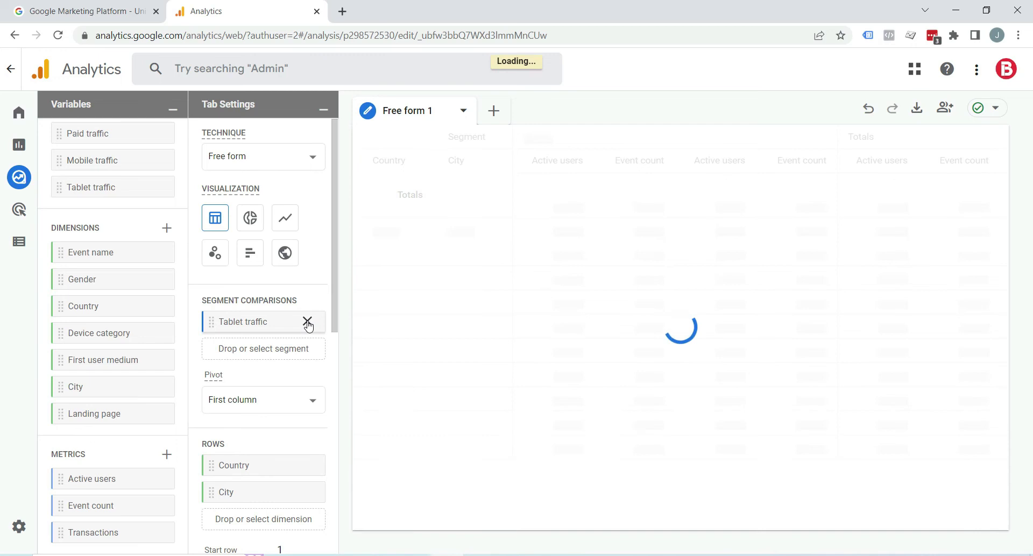
{"action": "left_click", "coordinate": [308, 322]}
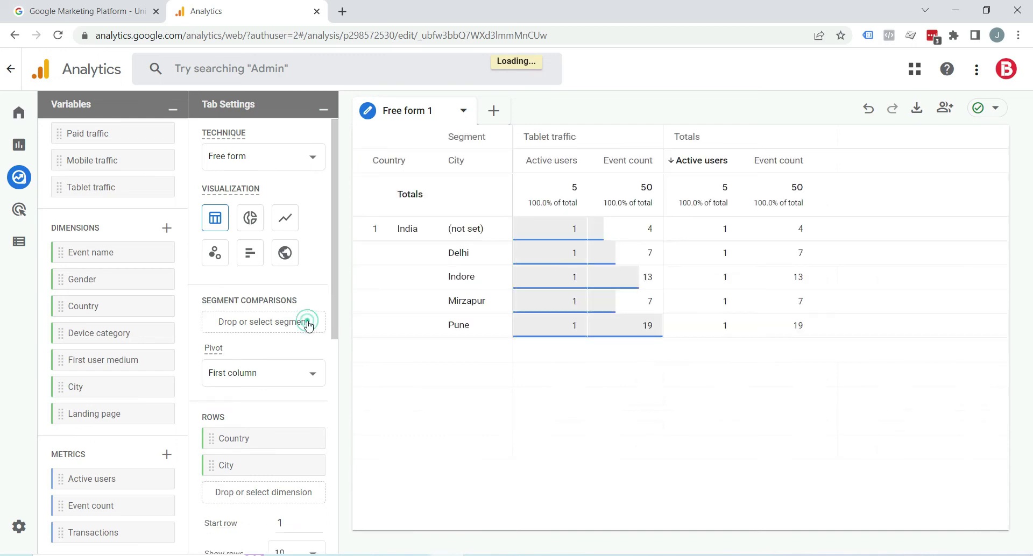
Remove the Country and City dimensions from the rows and the Active users and Event count metrics from the values.
{"action": "scroll", "coordinate": [306, 331], "scroll_direction": "down", "scroll_amount": 3}
{"action": "scroll", "coordinate": [306, 331], "scroll_direction": "down", "scroll_amount": 1}
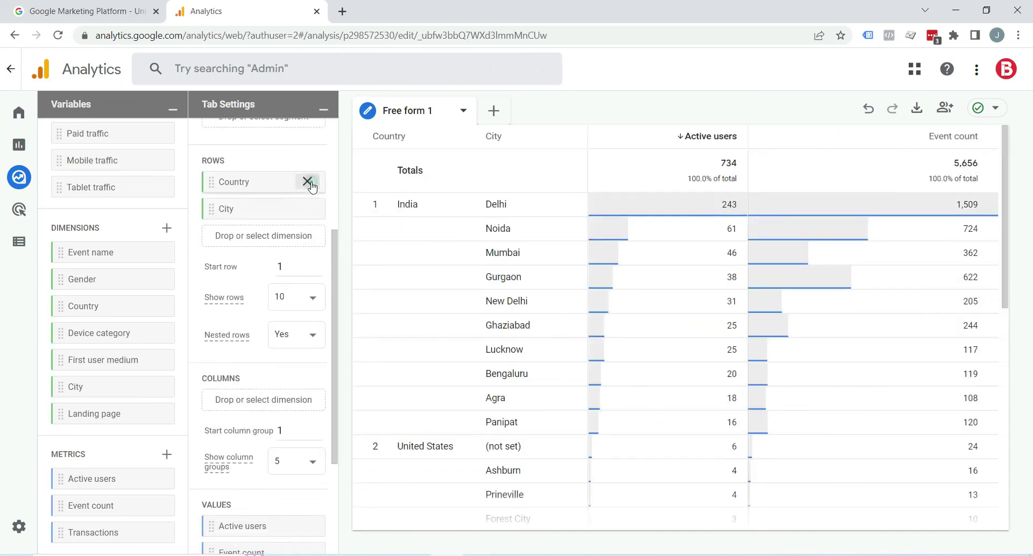
{"action": "left_click", "coordinate": [309, 181]}
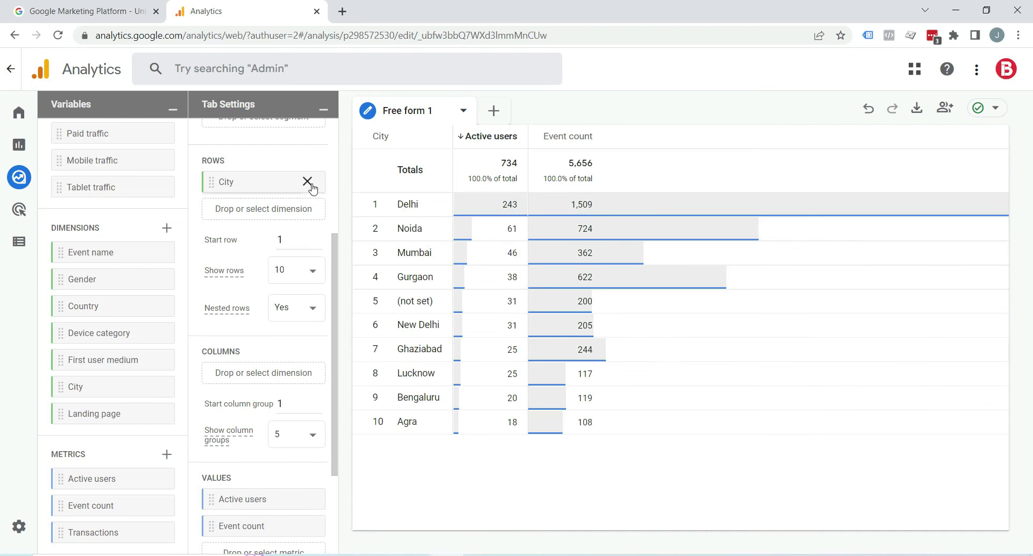
{"action": "left_click", "coordinate": [308, 182]}
{"action": "scroll", "coordinate": [315, 269], "scroll_direction": "down", "scroll_amount": 2}
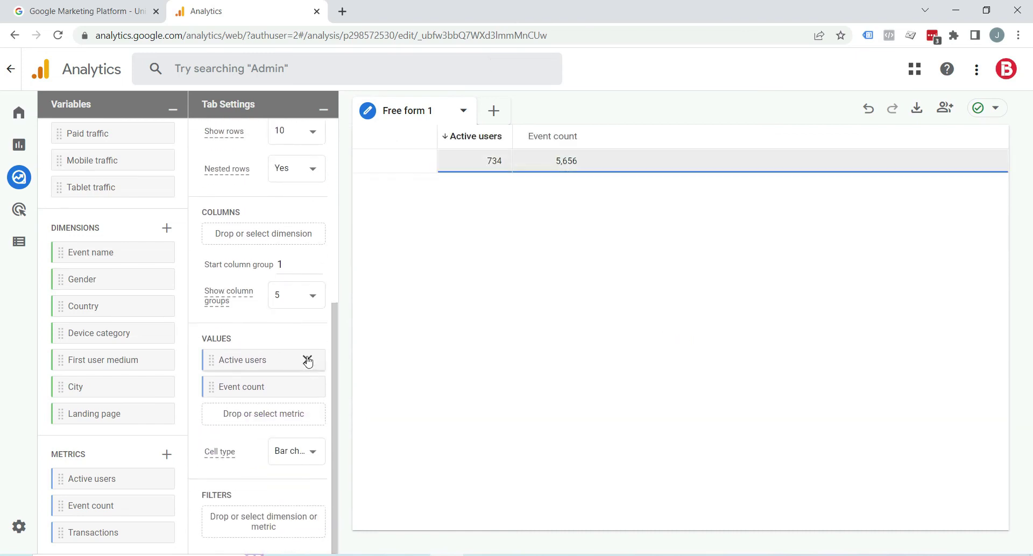
{"action": "left_click", "coordinate": [307, 359]}
{"action": "left_click", "coordinate": [308, 388]}
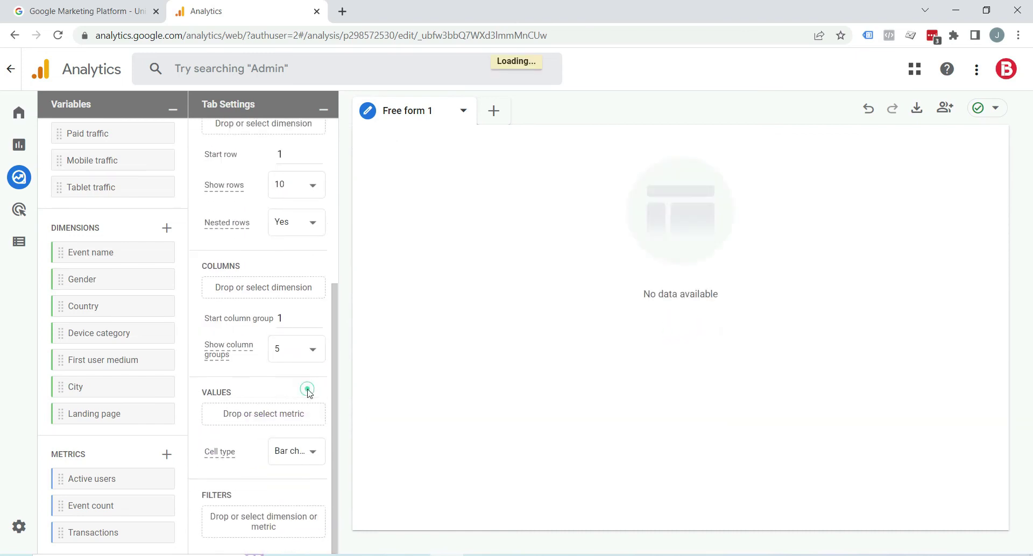
Switch the visualization to a geo map showing Active users for the Mobile traffic segment.
{"action": "scroll", "coordinate": [296, 350], "scroll_direction": "up", "scroll_amount": 5}
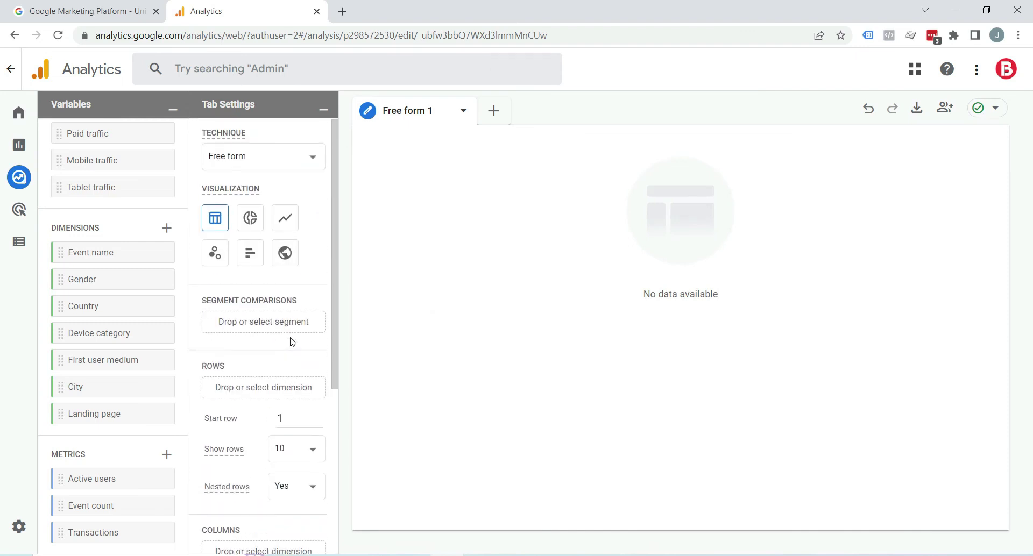
{"action": "left_click", "coordinate": [286, 254]}
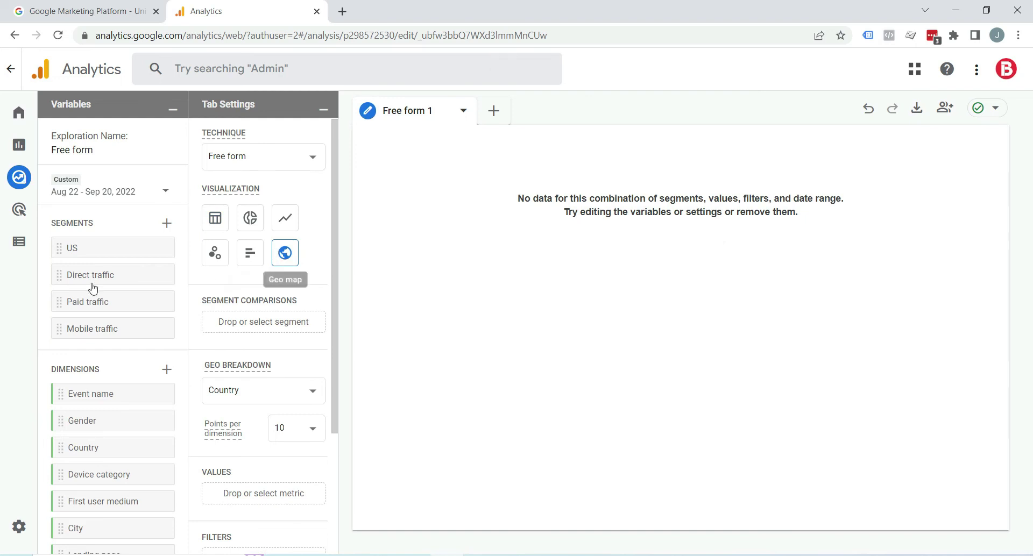
{"action": "double_click", "coordinate": [57, 328]}
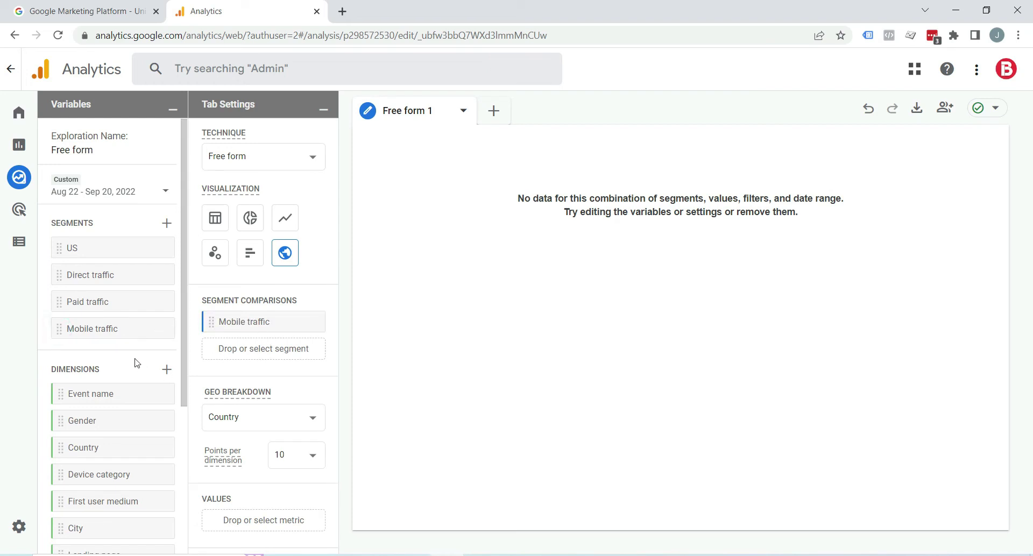
{"action": "scroll", "coordinate": [133, 362], "scroll_direction": "down", "scroll_amount": 4}
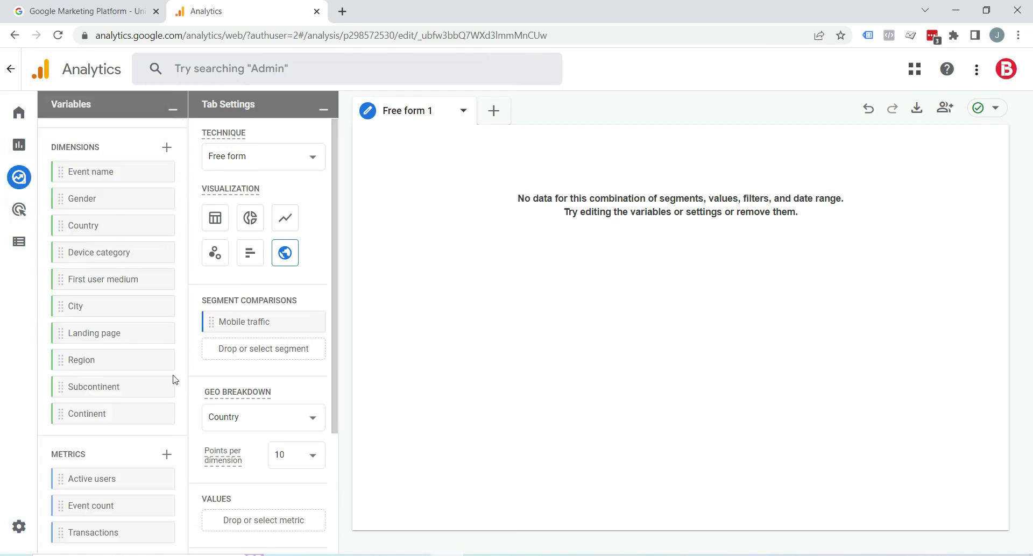
{"action": "double_click", "coordinate": [64, 481]}
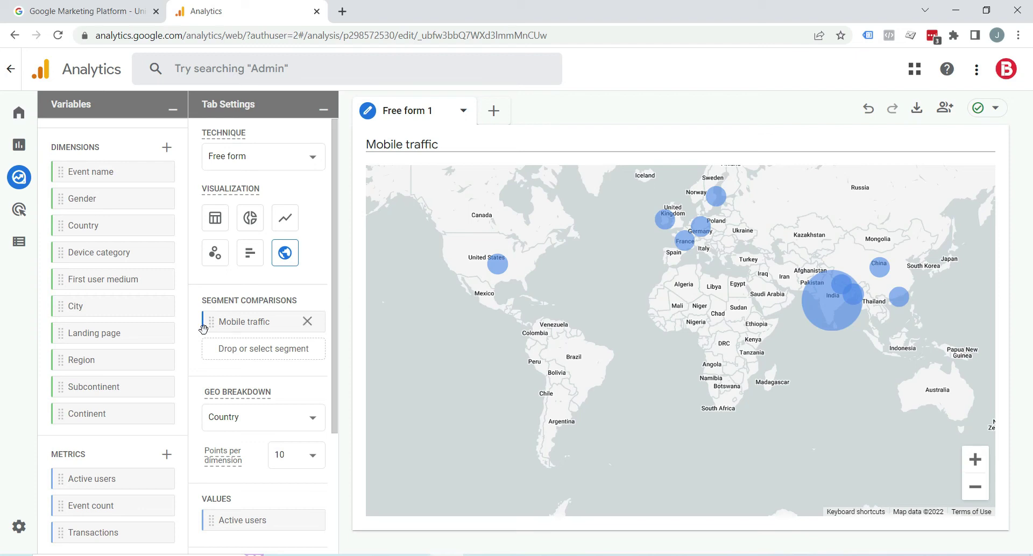
Add the Paid traffic segment to the geo map's segment comparisons.
{"action": "scroll", "coordinate": [139, 323], "scroll_direction": "up", "scroll_amount": 5}
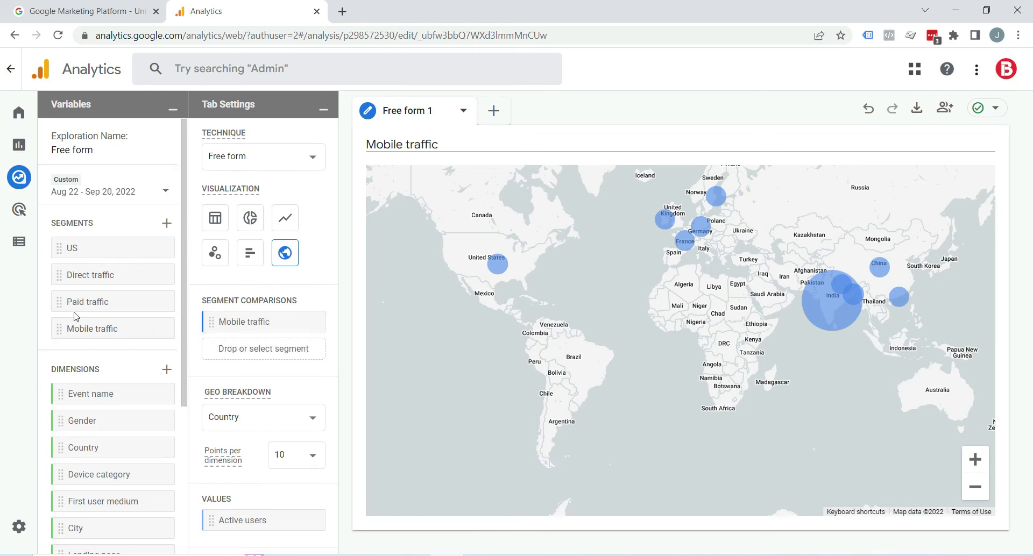
{"action": "double_click", "coordinate": [60, 303]}
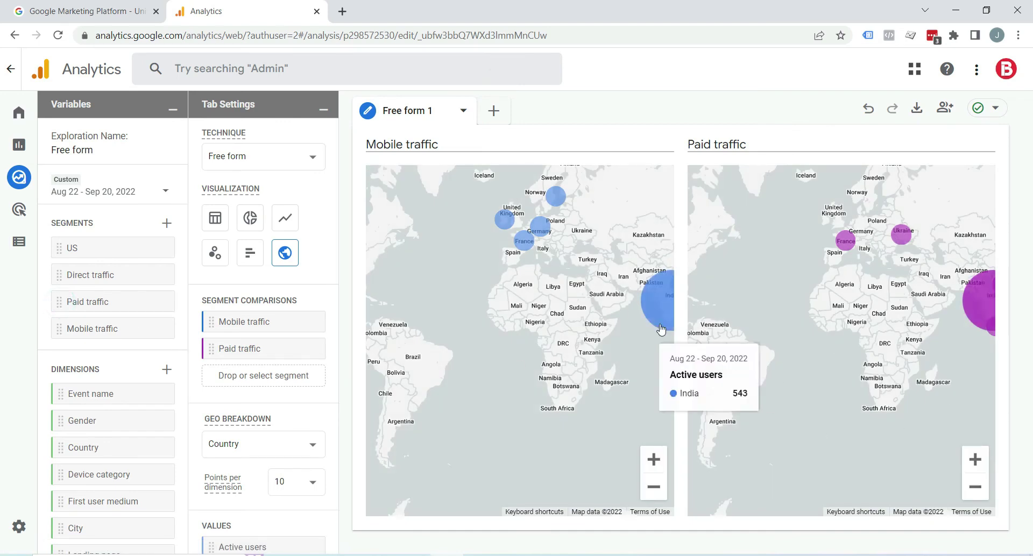
{"action": "scroll", "coordinate": [172, 366], "scroll_direction": "down", "scroll_amount": 4}
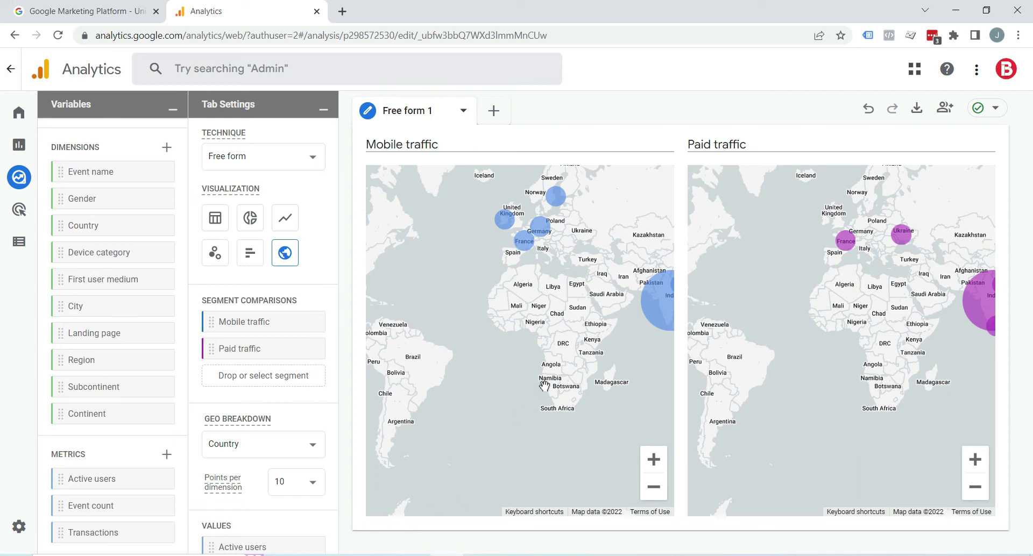
Add a Cohort exploration tab to the exploration.
{"action": "left_click", "coordinate": [494, 111]}
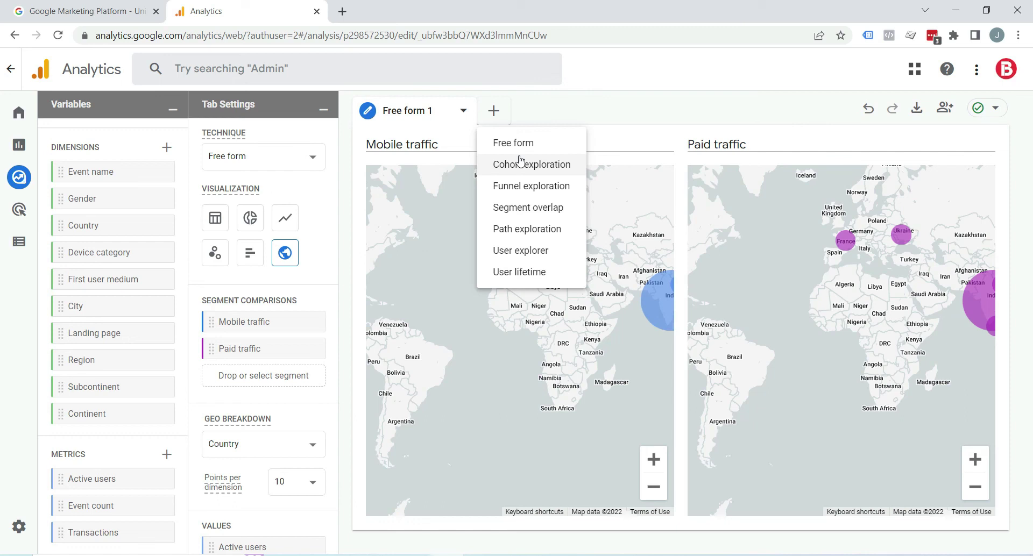
{"action": "left_click", "coordinate": [522, 164]}
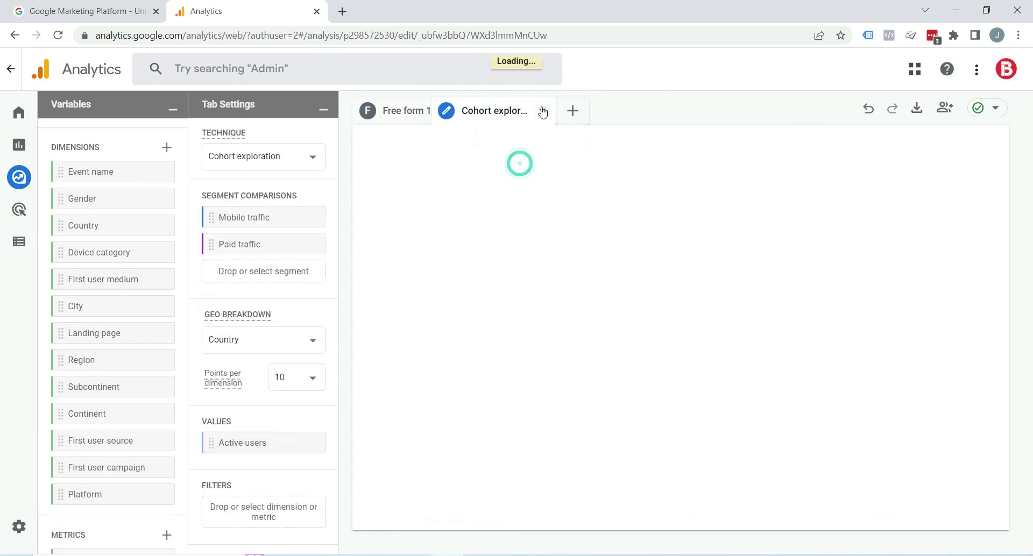
{"action": "scroll", "coordinate": [97, 139], "scroll_direction": "up", "scroll_amount": 4}
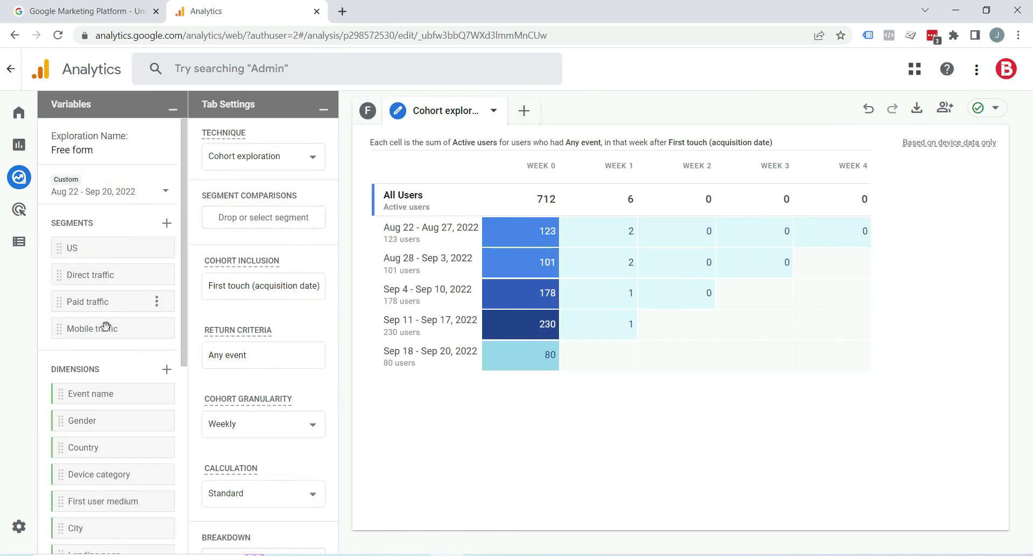
Examine the segments, dimensions and metrics available to the cohort exploration.
{"action": "scroll", "coordinate": [113, 348], "scroll_direction": "down", "scroll_amount": 5}
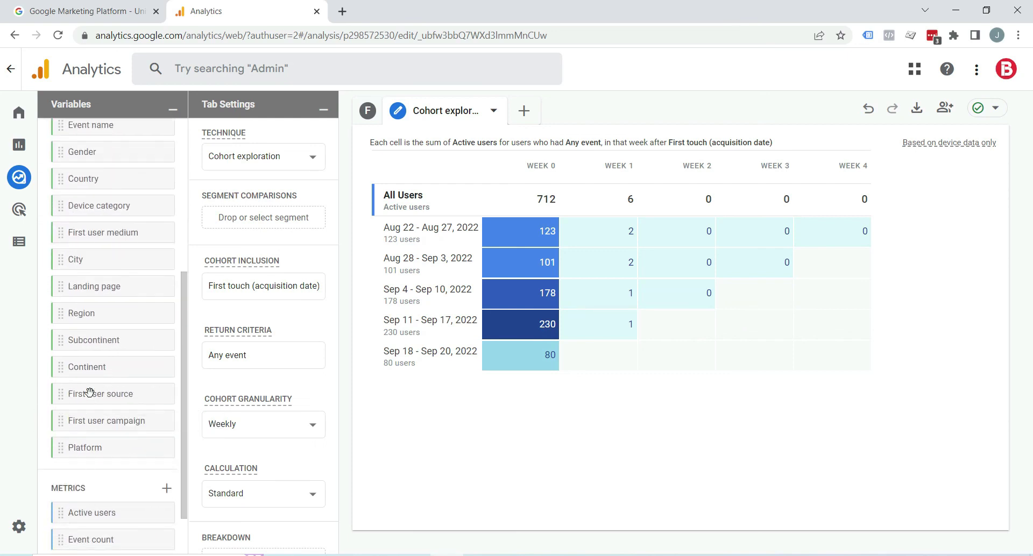
{"action": "scroll", "coordinate": [93, 341], "scroll_direction": "up", "scroll_amount": 2}
{"action": "scroll", "coordinate": [93, 342], "scroll_direction": "up", "scroll_amount": 4}
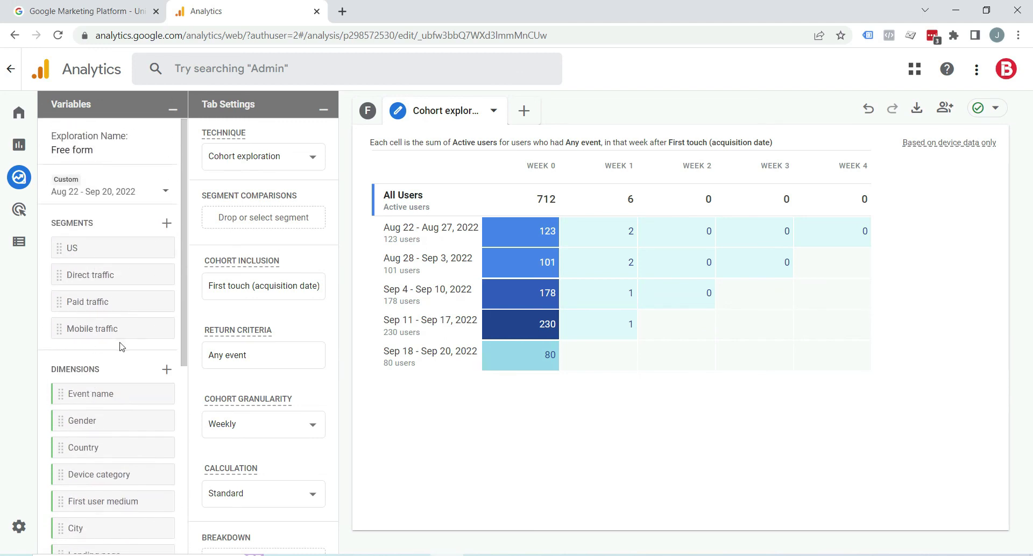
{"action": "scroll", "coordinate": [105, 377], "scroll_direction": "down", "scroll_amount": 3}
{"action": "scroll", "coordinate": [105, 381], "scroll_direction": "down", "scroll_amount": 4}
{"action": "scroll", "coordinate": [129, 323], "scroll_direction": "up", "scroll_amount": 7}
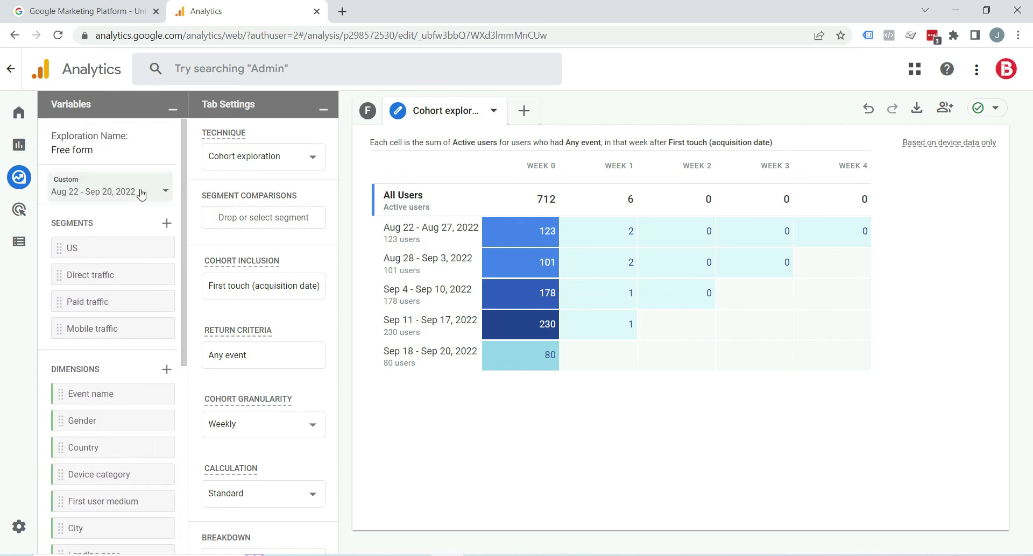
{"action": "scroll", "coordinate": [141, 194], "scroll_direction": "down", "scroll_amount": 6}
{"action": "scroll", "coordinate": [106, 304], "scroll_direction": "up", "scroll_amount": 5}
{"action": "scroll", "coordinate": [107, 304], "scroll_direction": "up", "scroll_amount": 1}
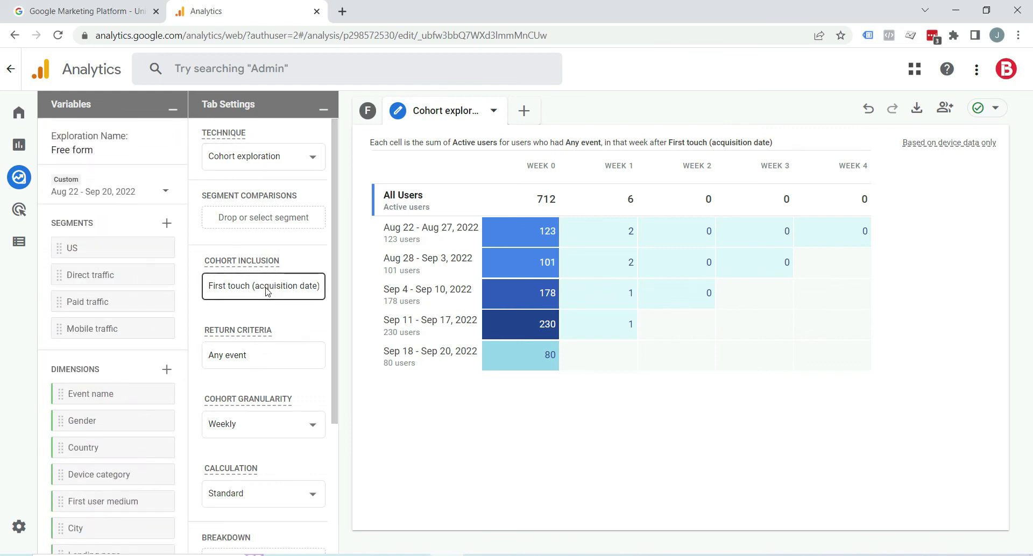
Set the cohort granularity to Monthly.
{"action": "scroll", "coordinate": [266, 291], "scroll_direction": "down", "scroll_amount": 3}
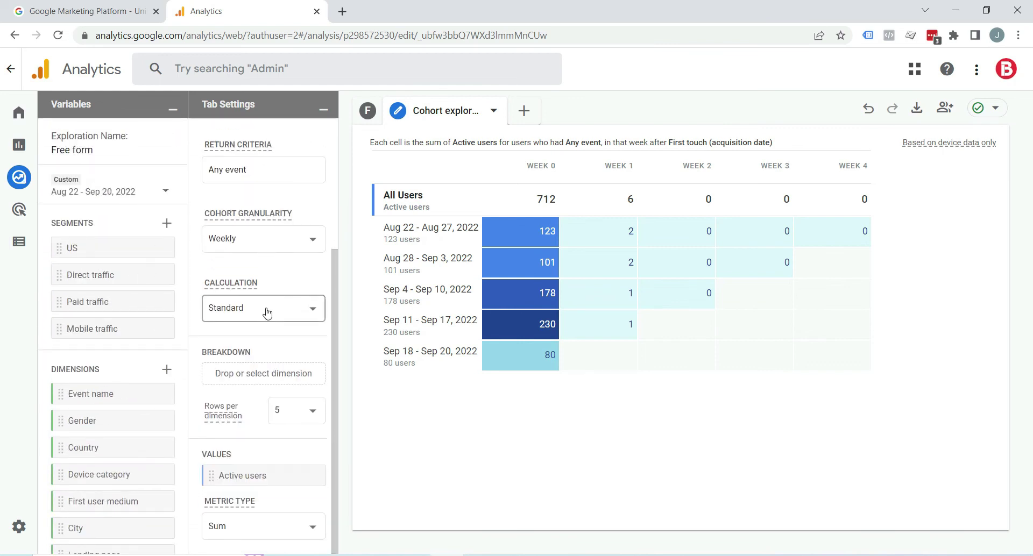
{"action": "left_click", "coordinate": [260, 246]}
{"action": "left_click", "coordinate": [257, 267]}
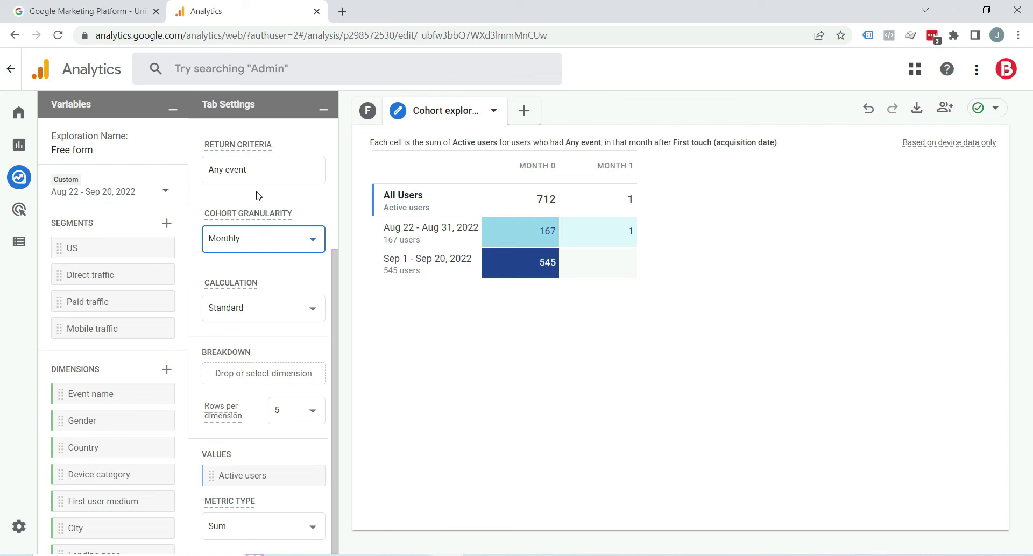
Check the list of exploration techniques available for an additional tab and close it without choosing one.
{"action": "left_click", "coordinate": [523, 110]}
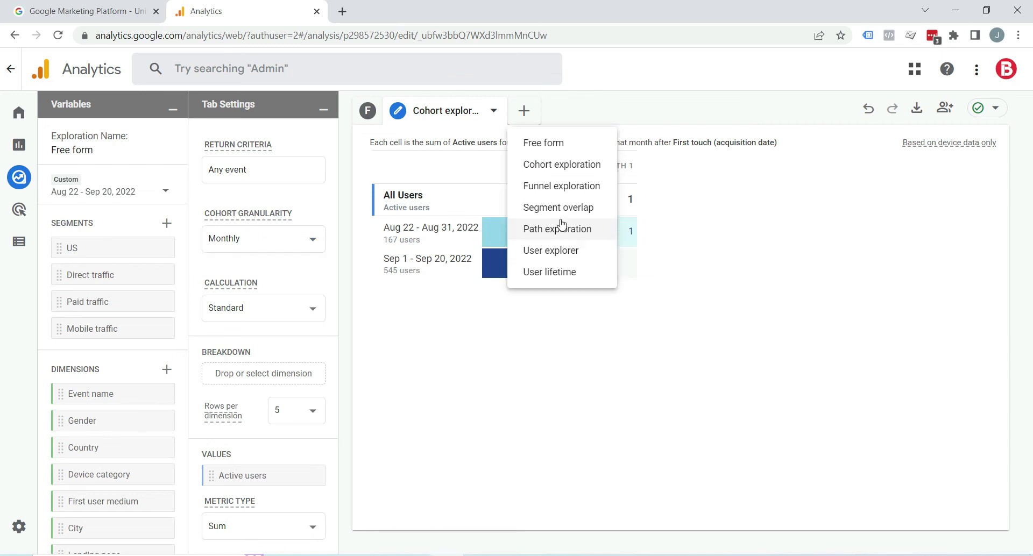
{"action": "left_click", "coordinate": [576, 297]}
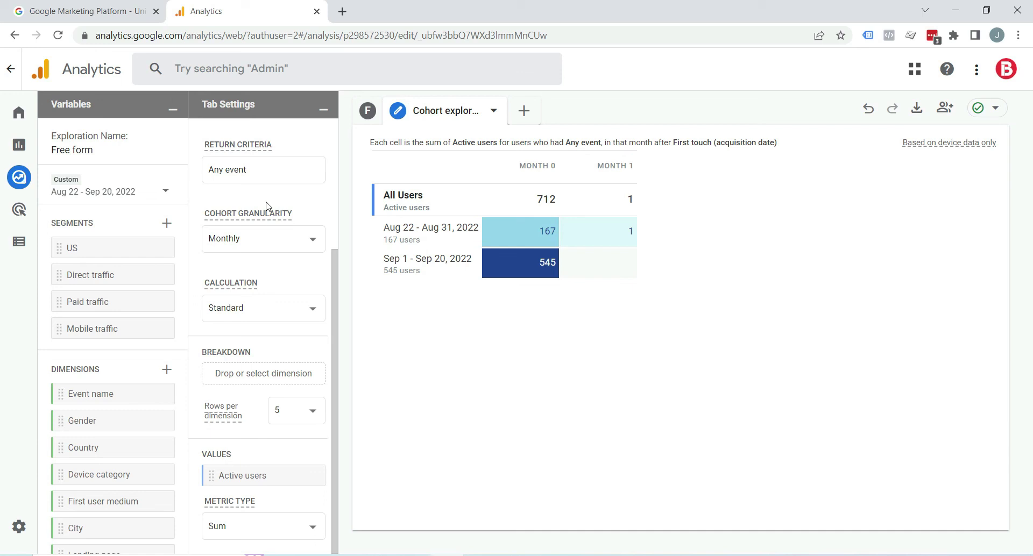
{"action": "left_click", "coordinate": [524, 111]}
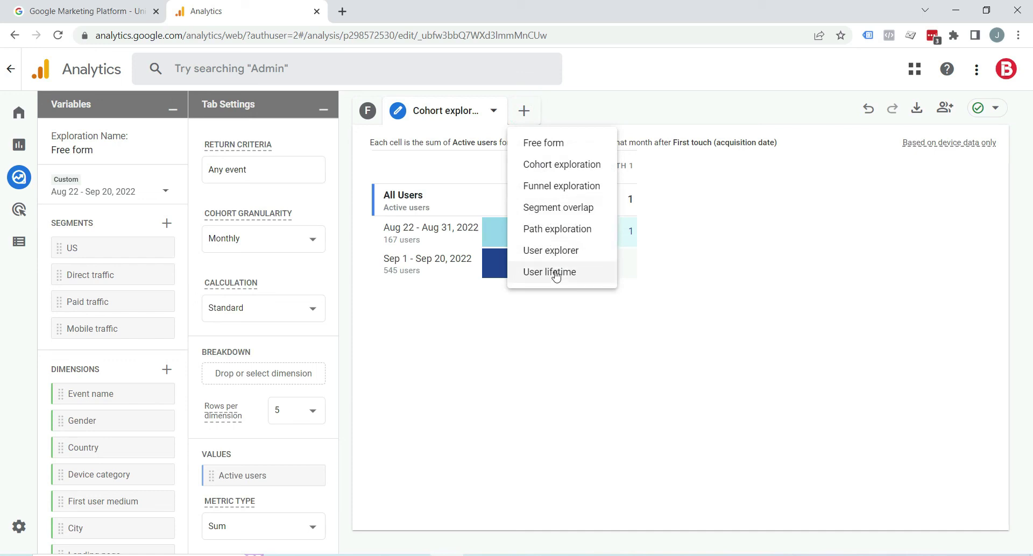
{"action": "key", "text": "Escape"}
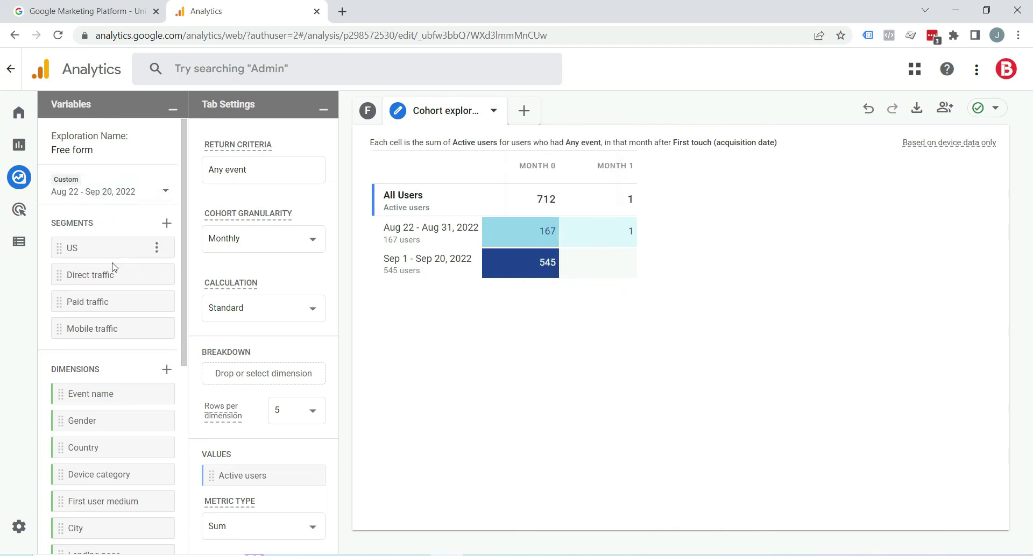
{"action": "scroll", "coordinate": [108, 423], "scroll_direction": "down", "scroll_amount": 6}
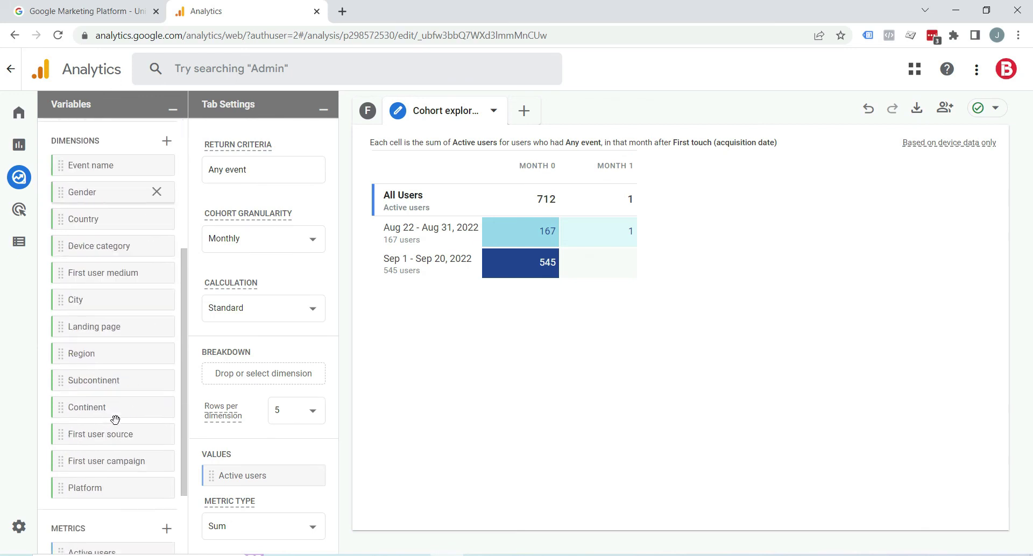
{"action": "scroll", "coordinate": [112, 429], "scroll_direction": "down", "scroll_amount": 1}
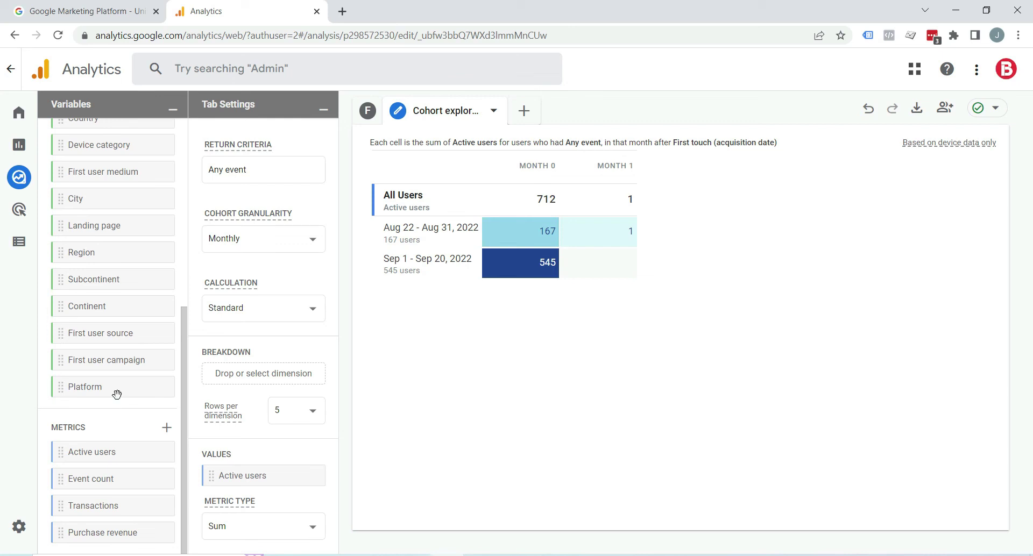
{"action": "scroll", "coordinate": [243, 201], "scroll_direction": "up", "scroll_amount": 3}
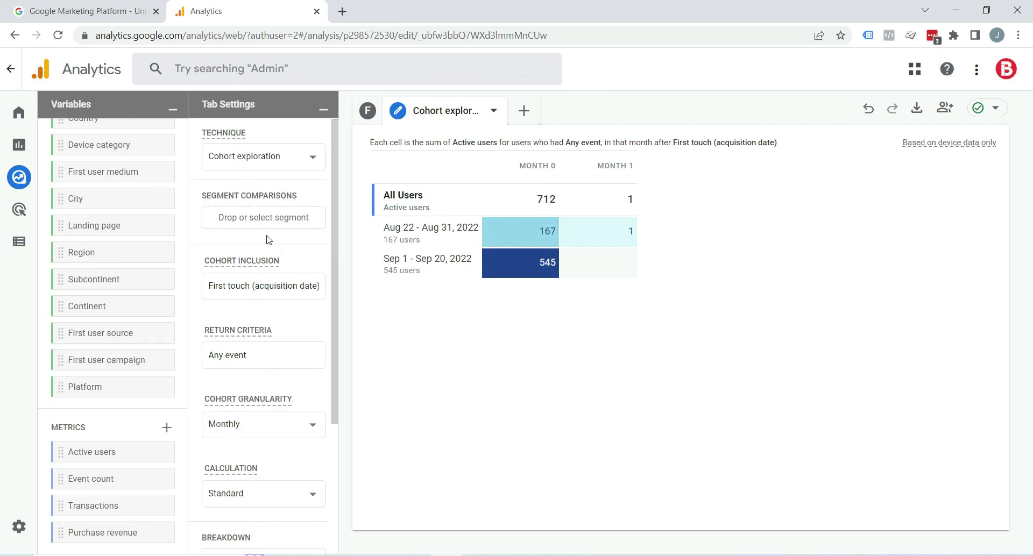